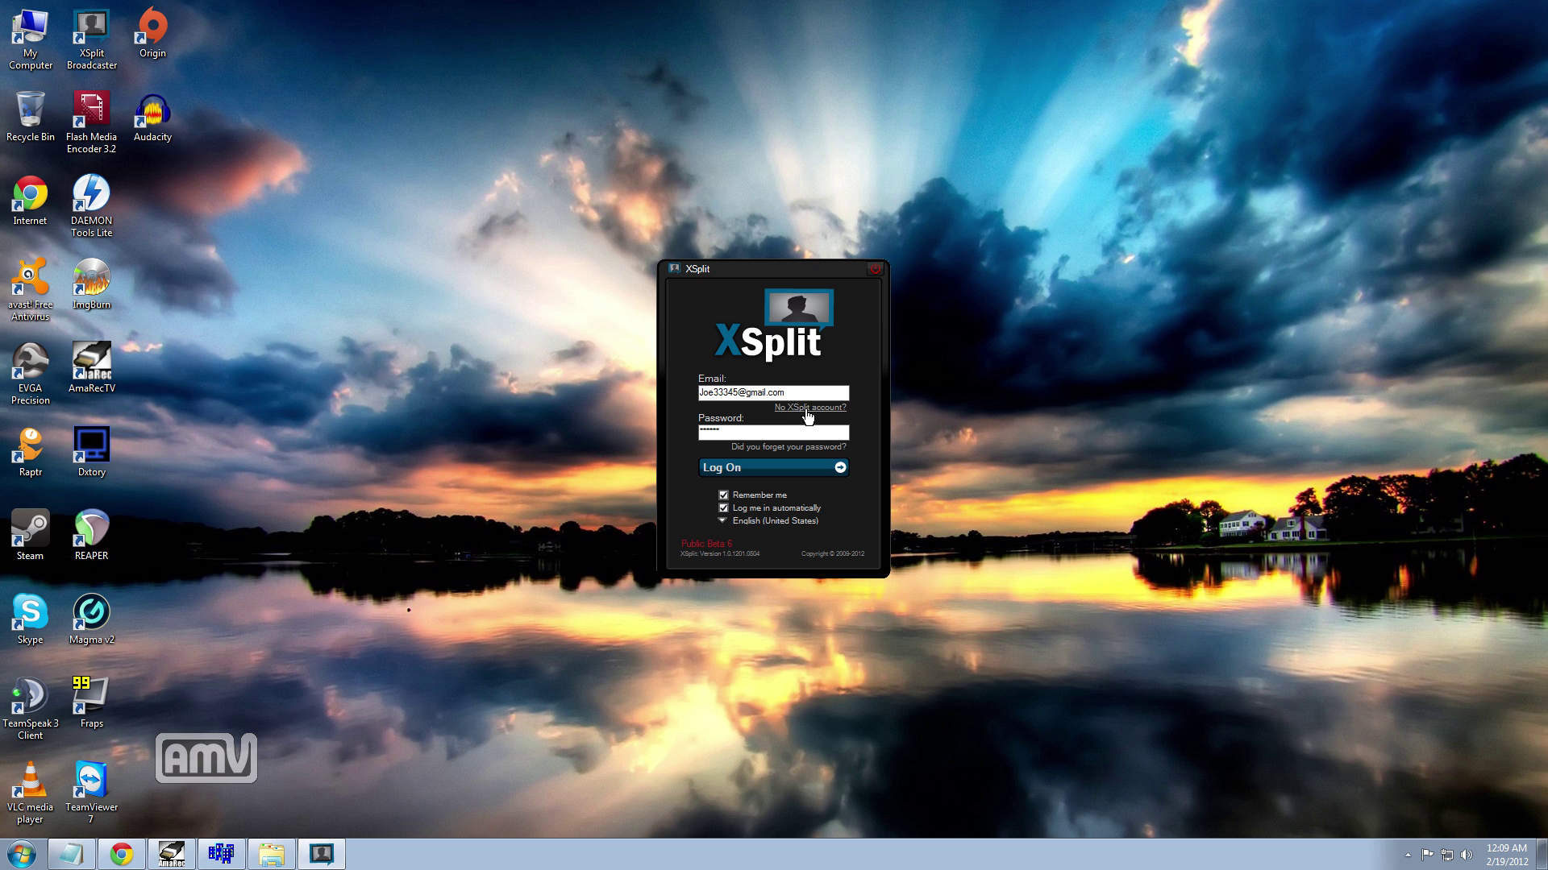
Step: Sign in to XSplit and dismiss the pre-order notice with Maybe Later
{"action": "left_click", "coordinate": [800, 467]}
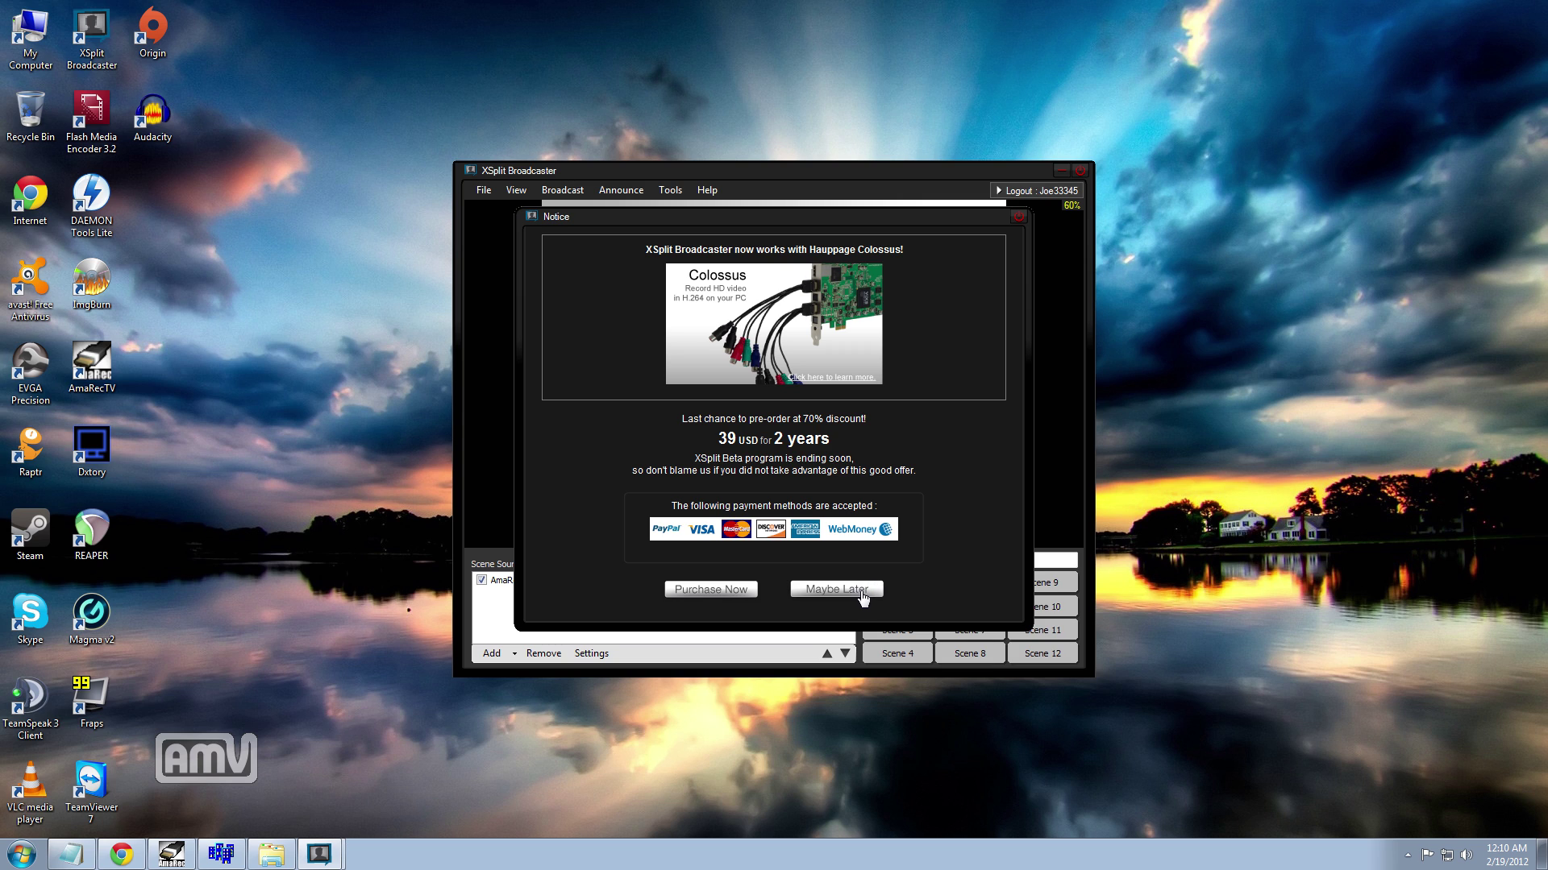
{"action": "left_click", "coordinate": [862, 593]}
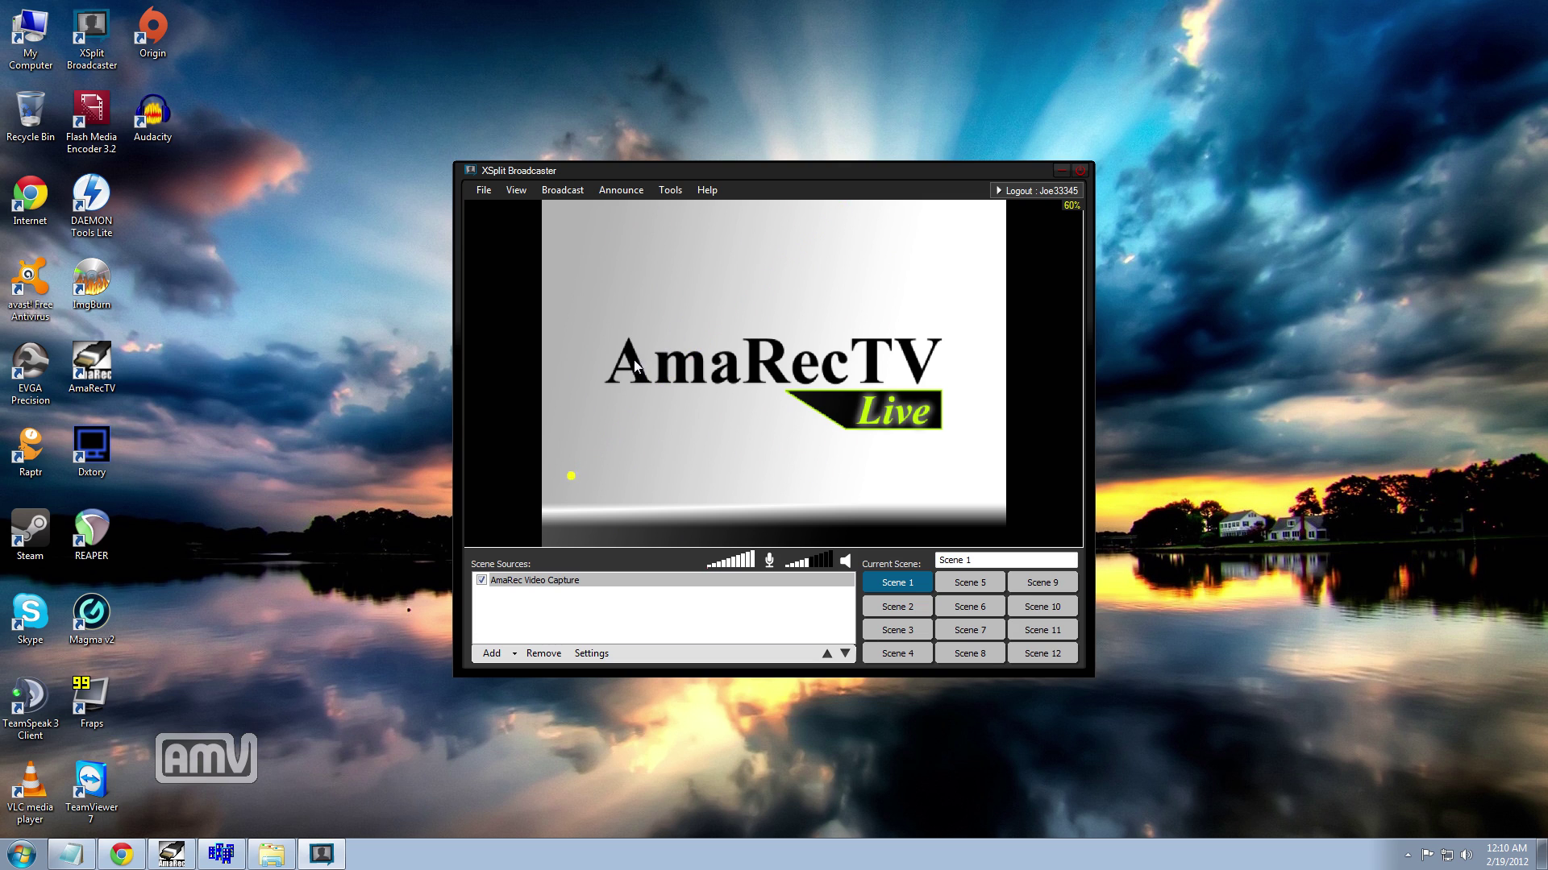
{"action": "left_click", "coordinate": [502, 656]}
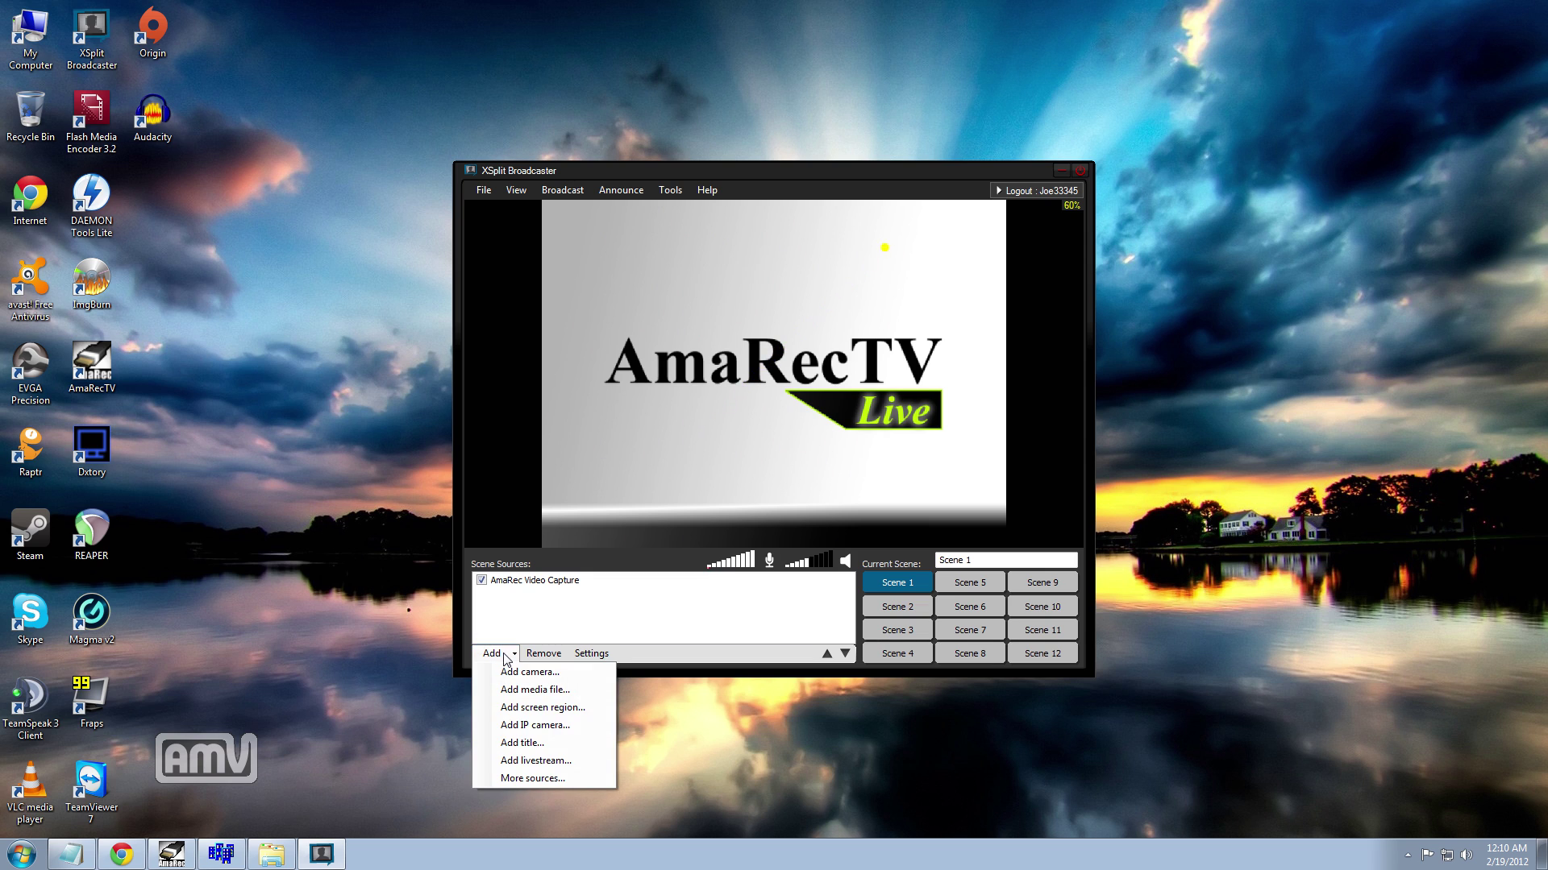
{"action": "left_click", "coordinate": [509, 674]}
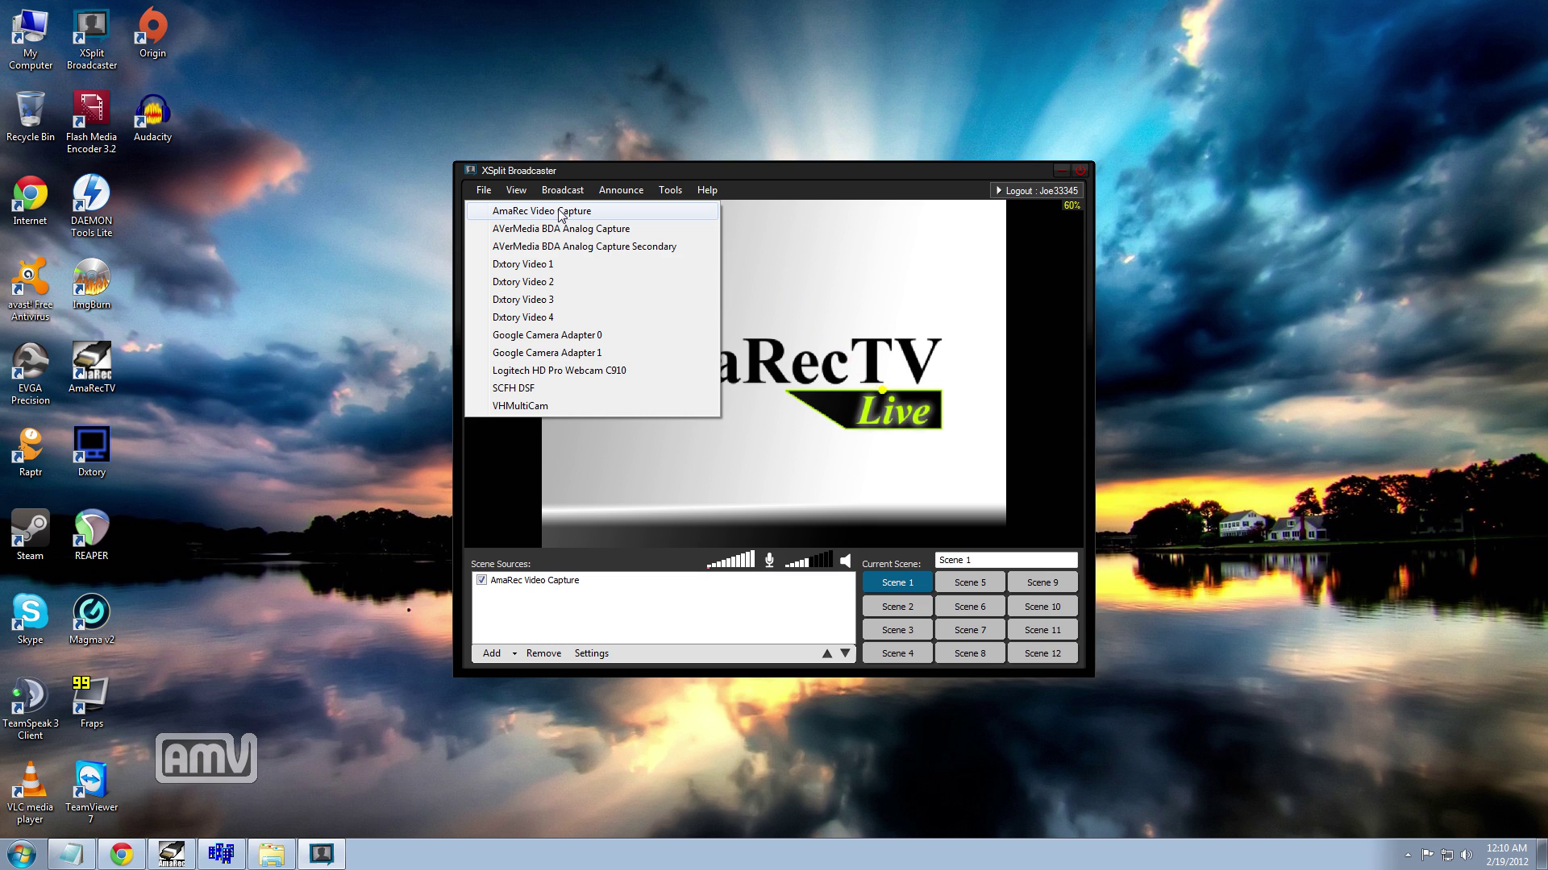
{"action": "left_click", "coordinate": [617, 174]}
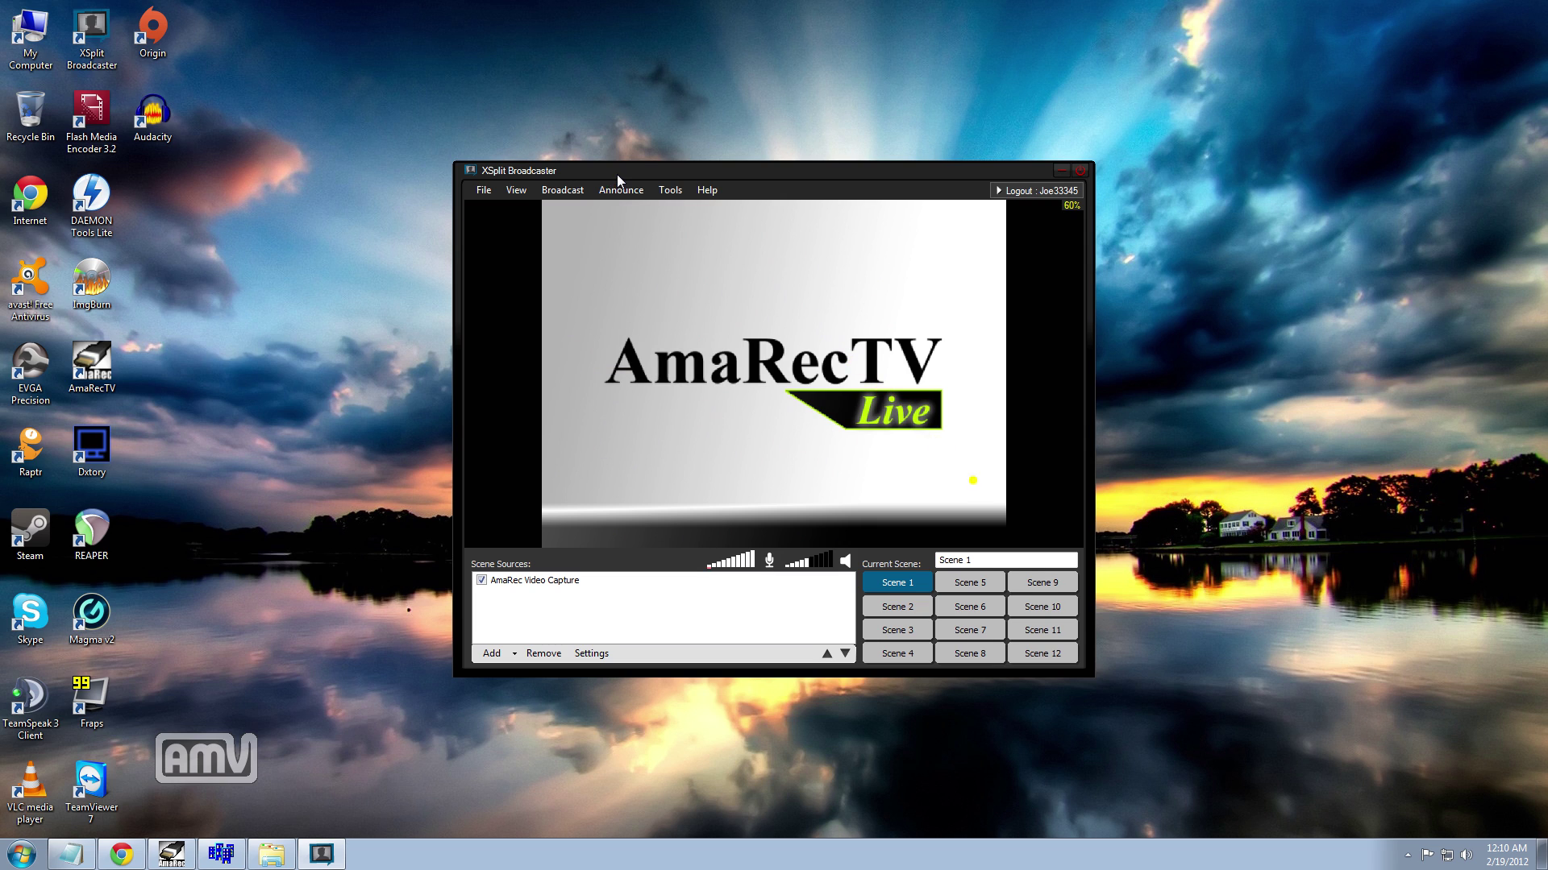
{"action": "left_click", "coordinate": [527, 190]}
{"action": "mouse_move", "coordinate": [529, 211]}
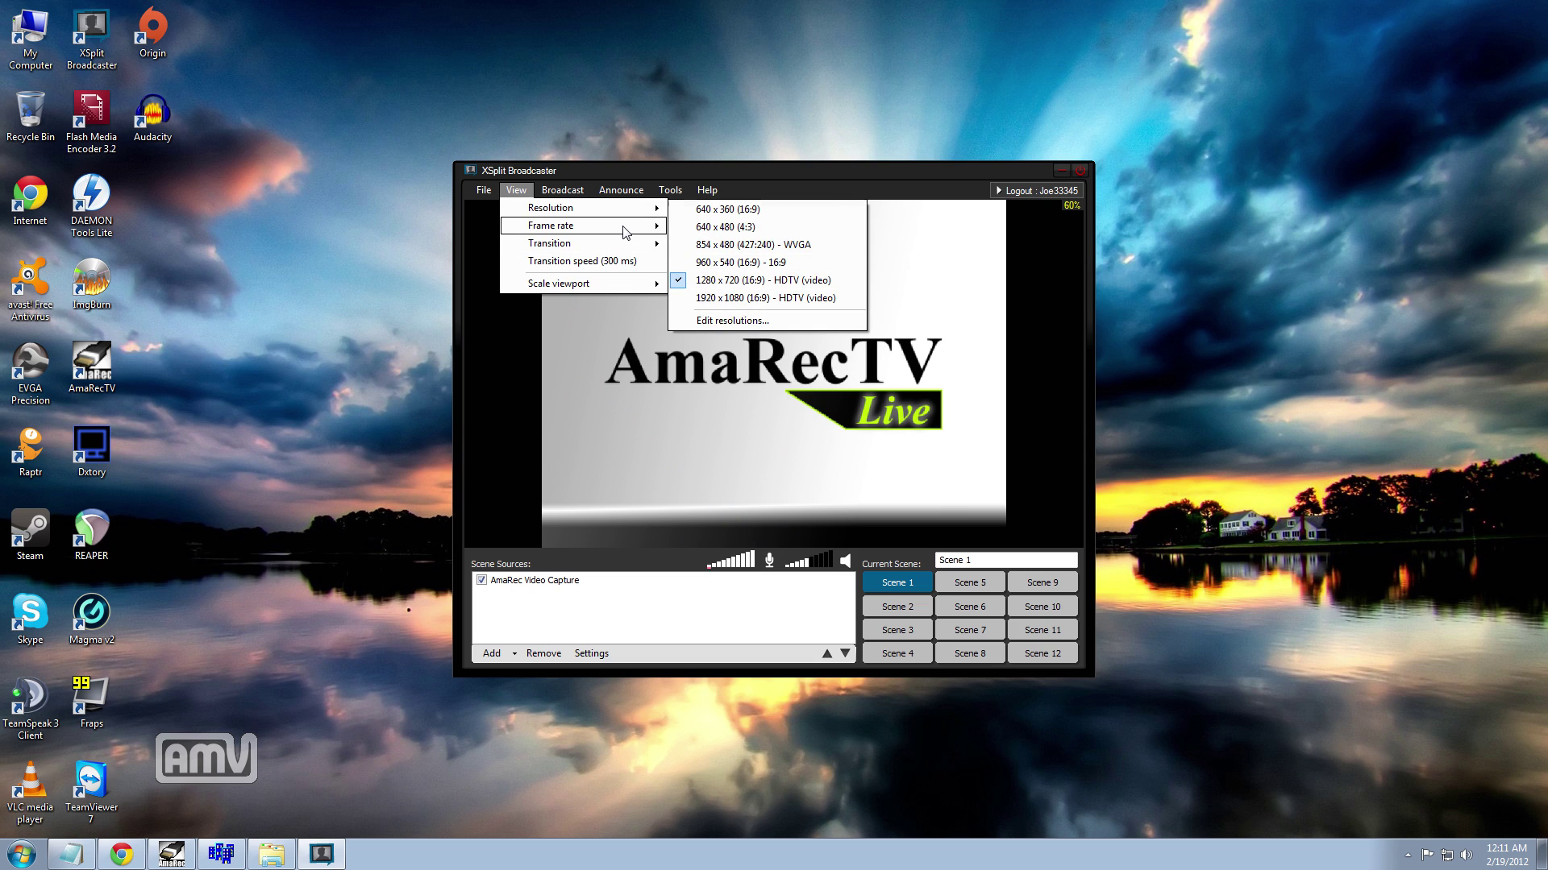
{"action": "mouse_move", "coordinate": [625, 232]}
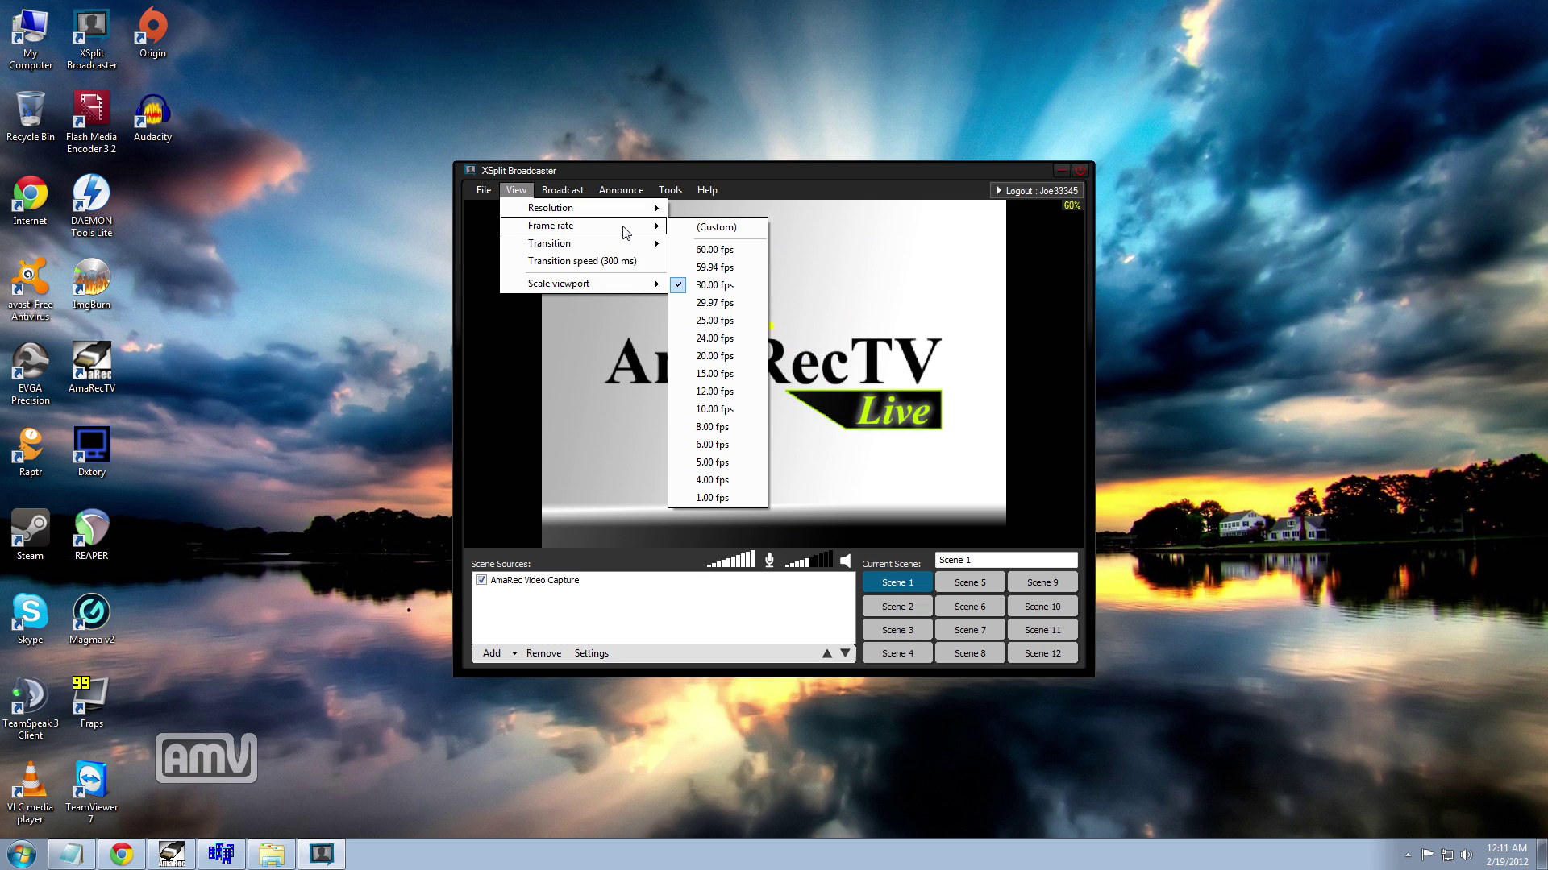
{"action": "mouse_move", "coordinate": [625, 286]}
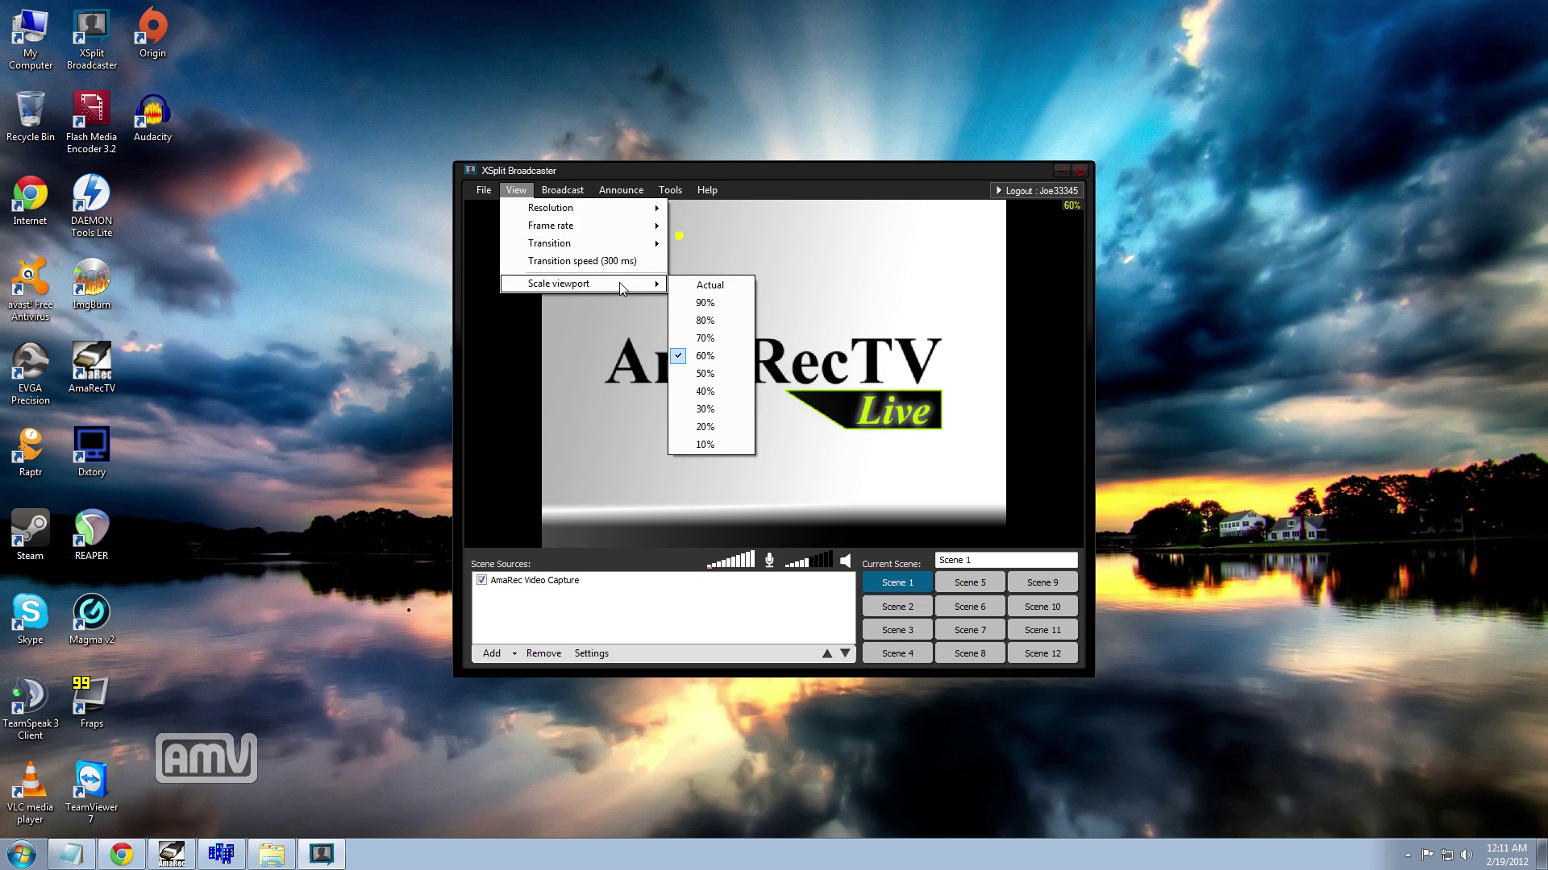
{"action": "left_click", "coordinate": [678, 286]}
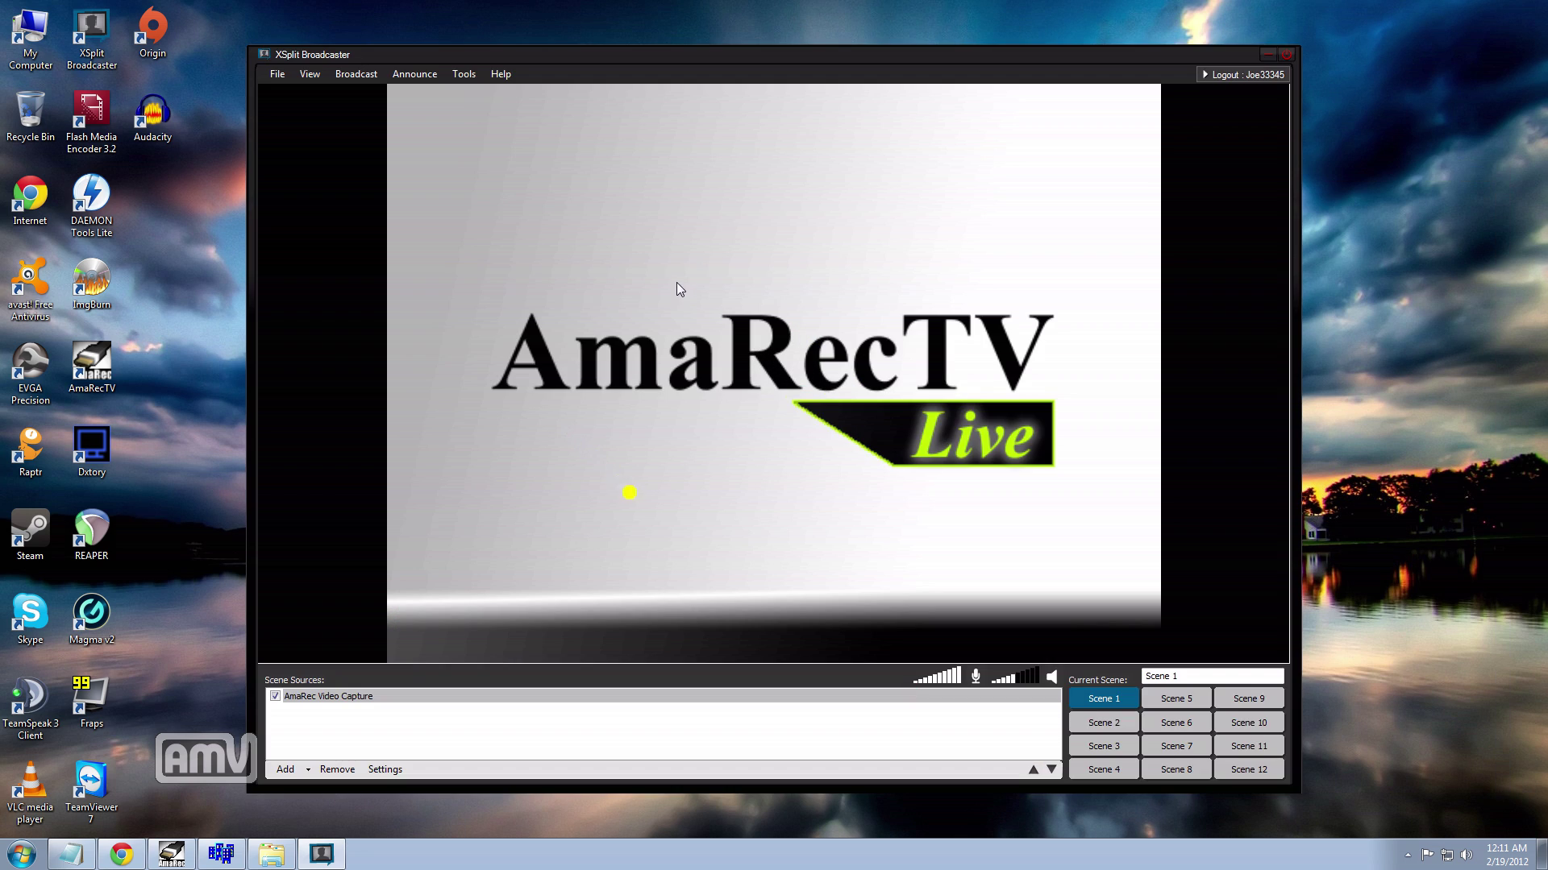
{"action": "left_click", "coordinate": [315, 73]}
{"action": "mouse_move", "coordinate": [407, 168]}
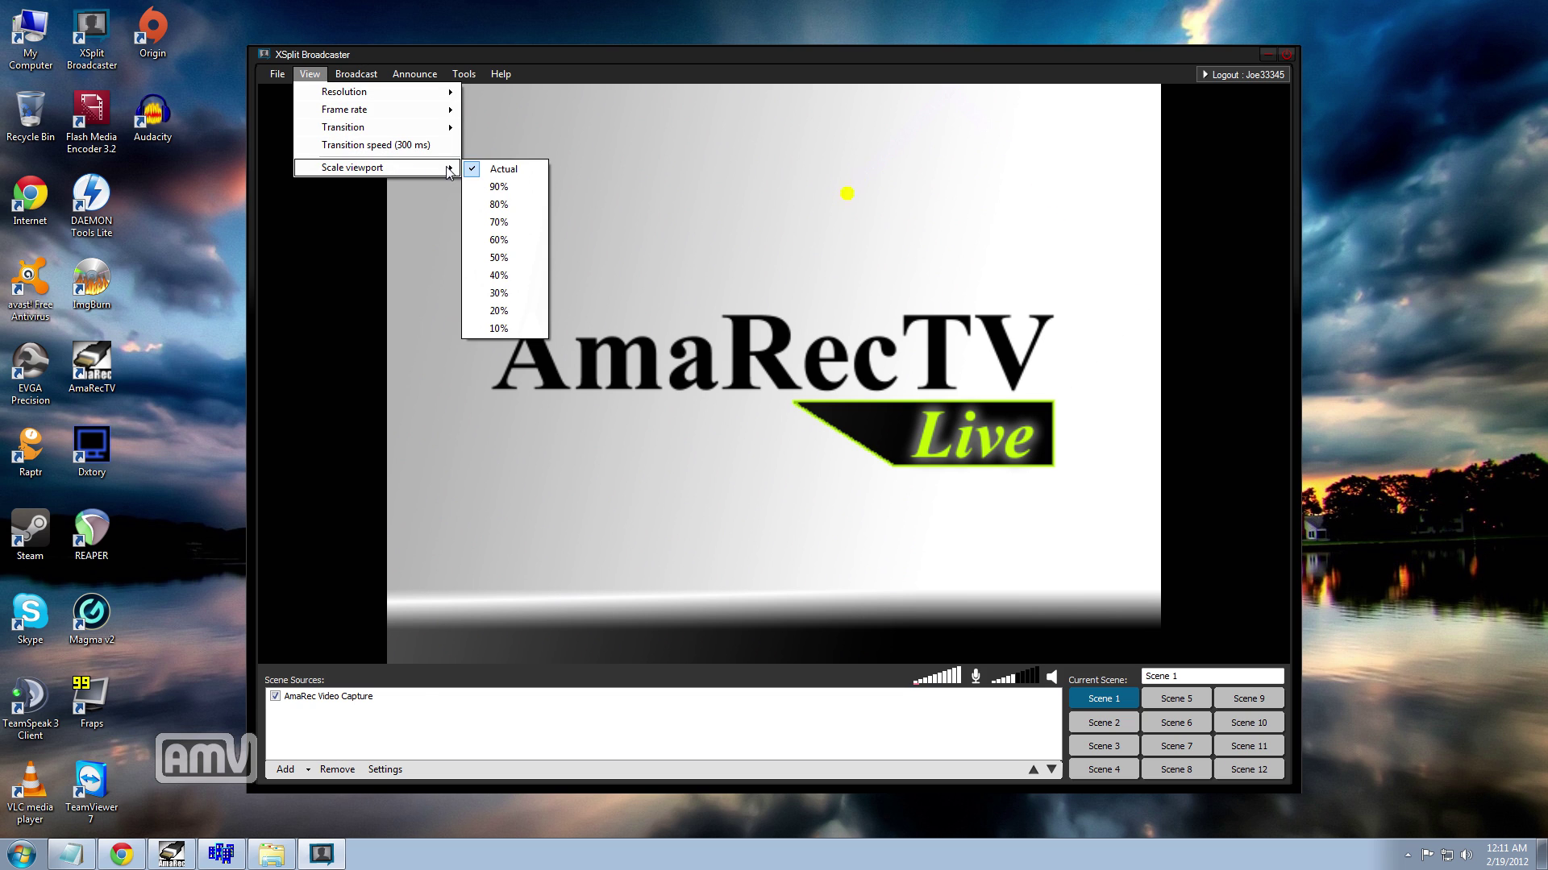
{"action": "left_click", "coordinate": [497, 239]}
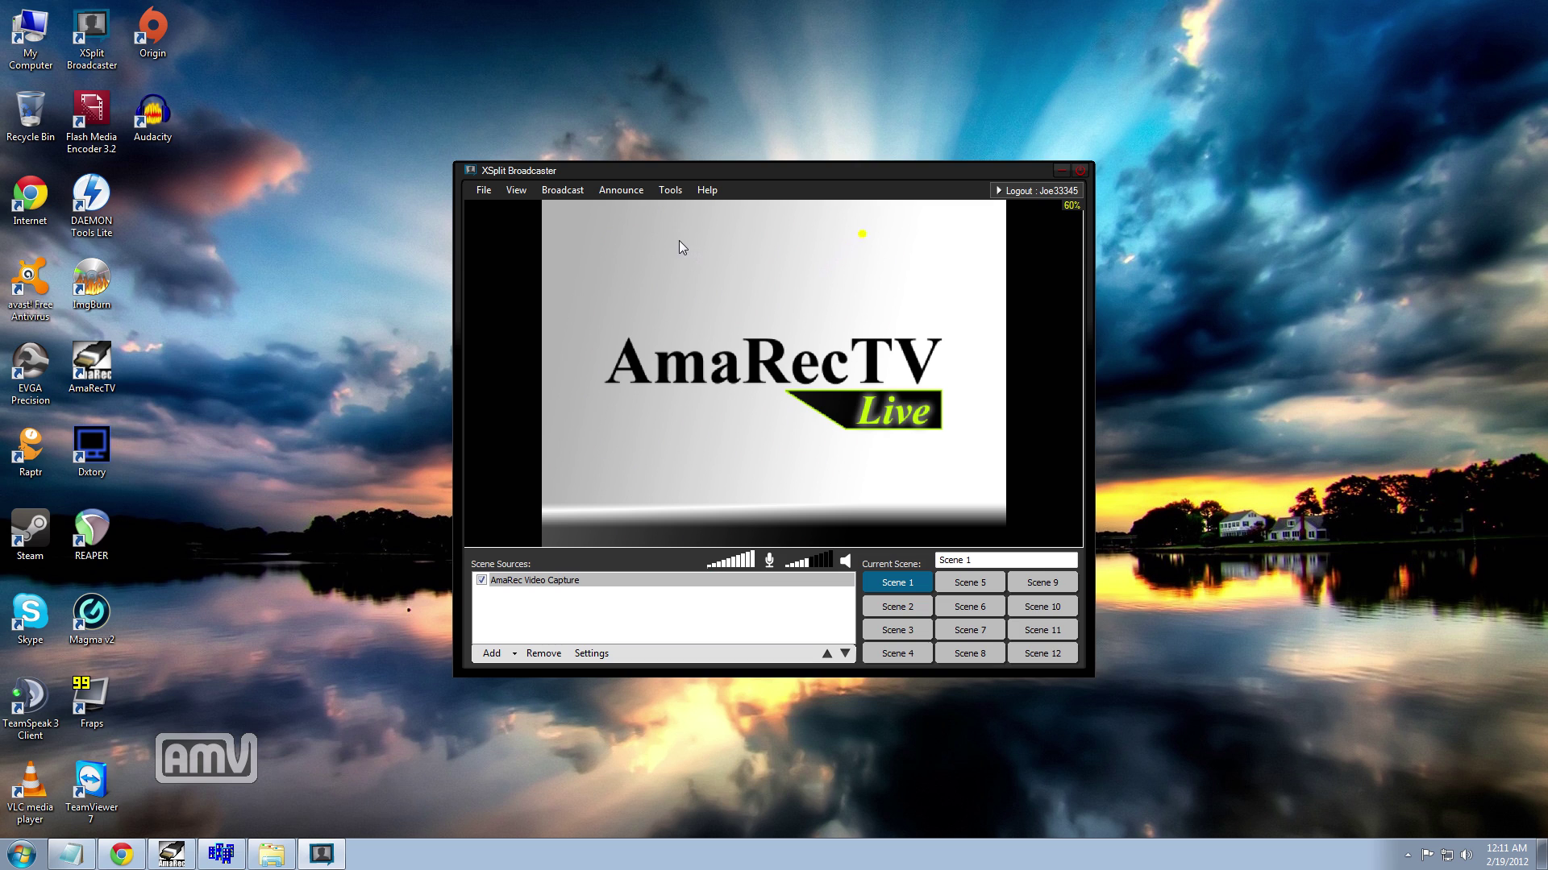
Step: From Broadcast > Edit channels, add a new Justin/TwitchTV channel alongside the existing LagSpike.TV one
{"action": "left_click", "coordinate": [571, 196]}
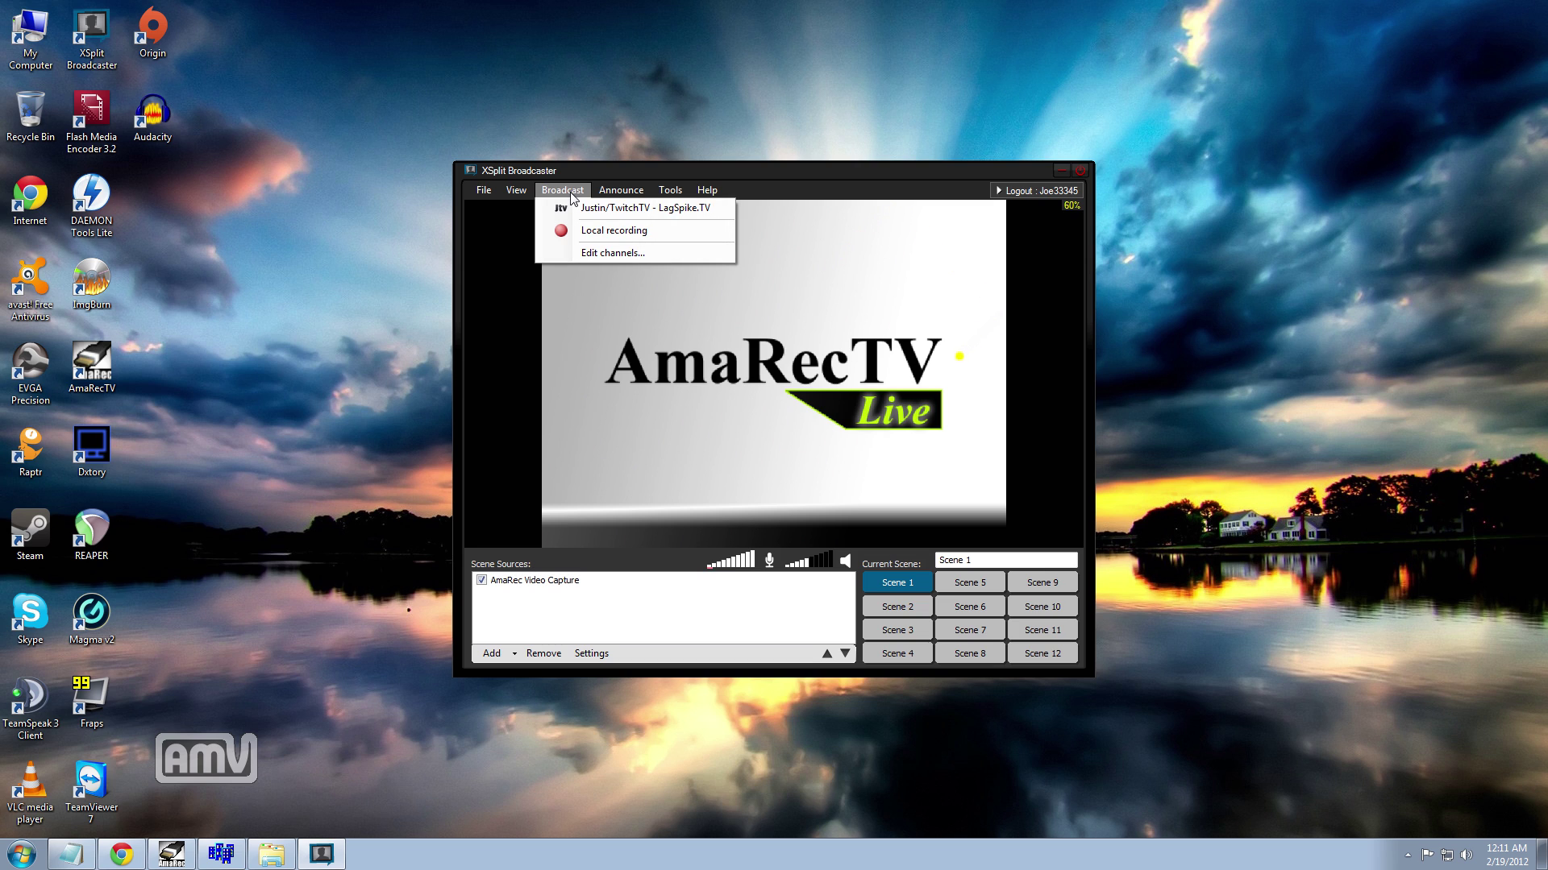
{"action": "left_click", "coordinate": [587, 253]}
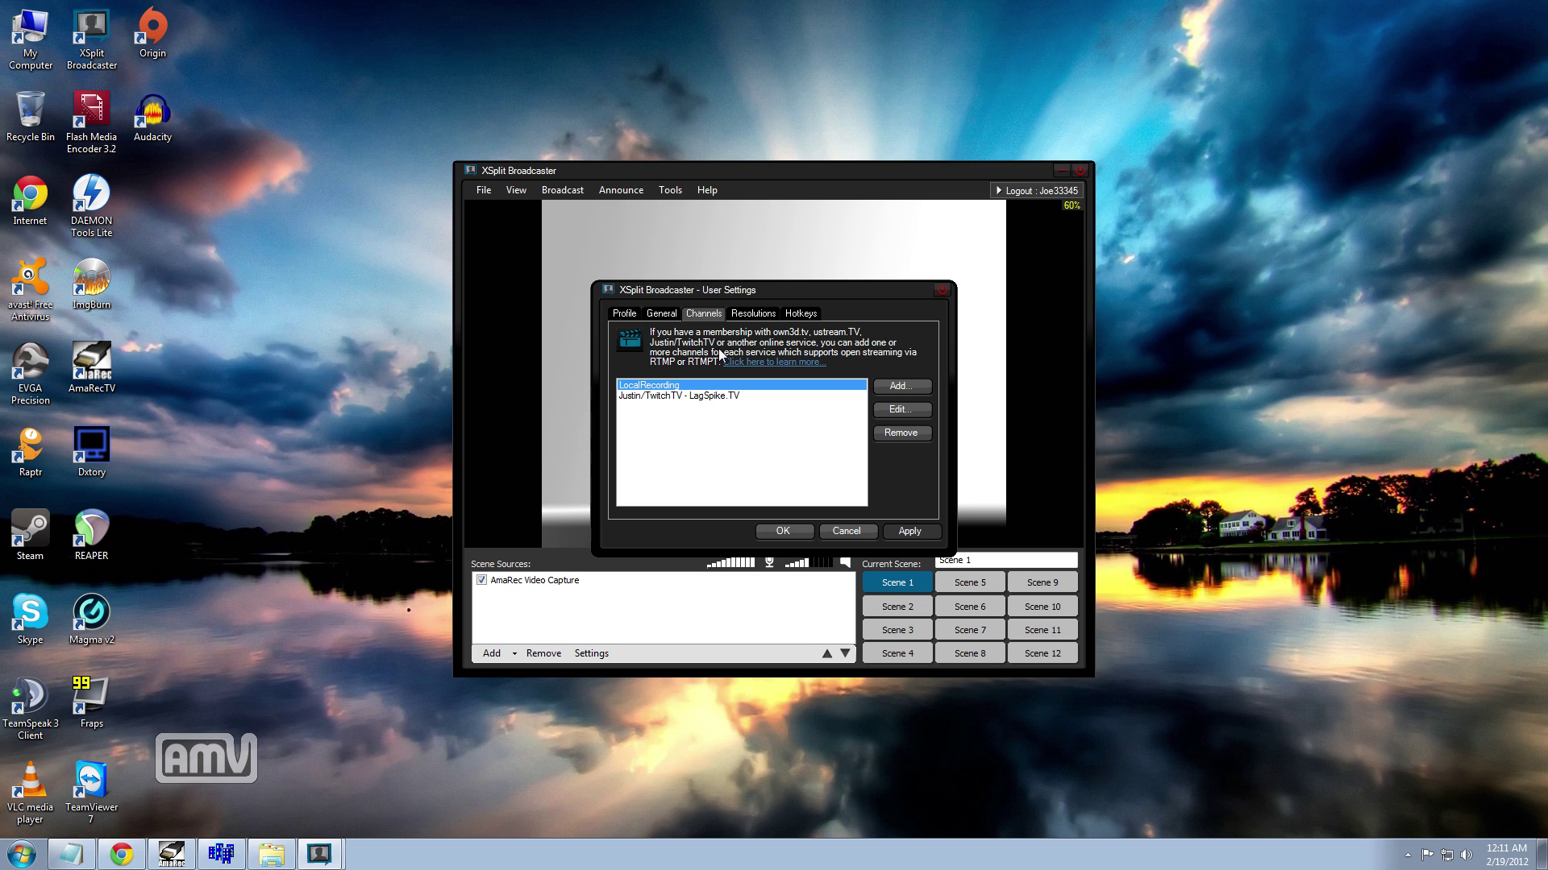
{"action": "left_click", "coordinate": [698, 396]}
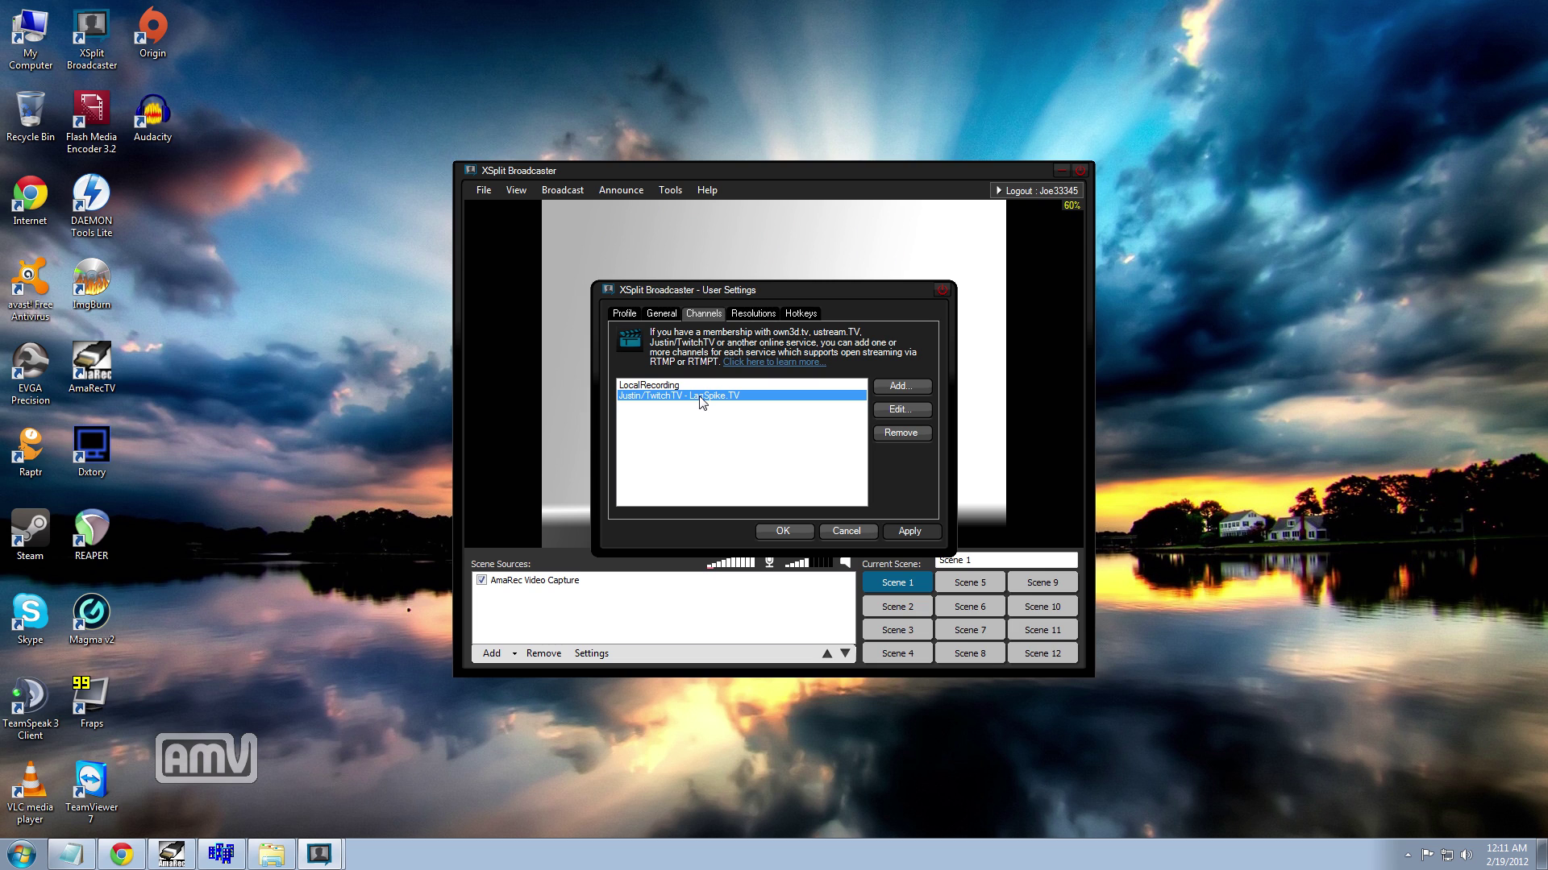
{"action": "left_click", "coordinate": [899, 388]}
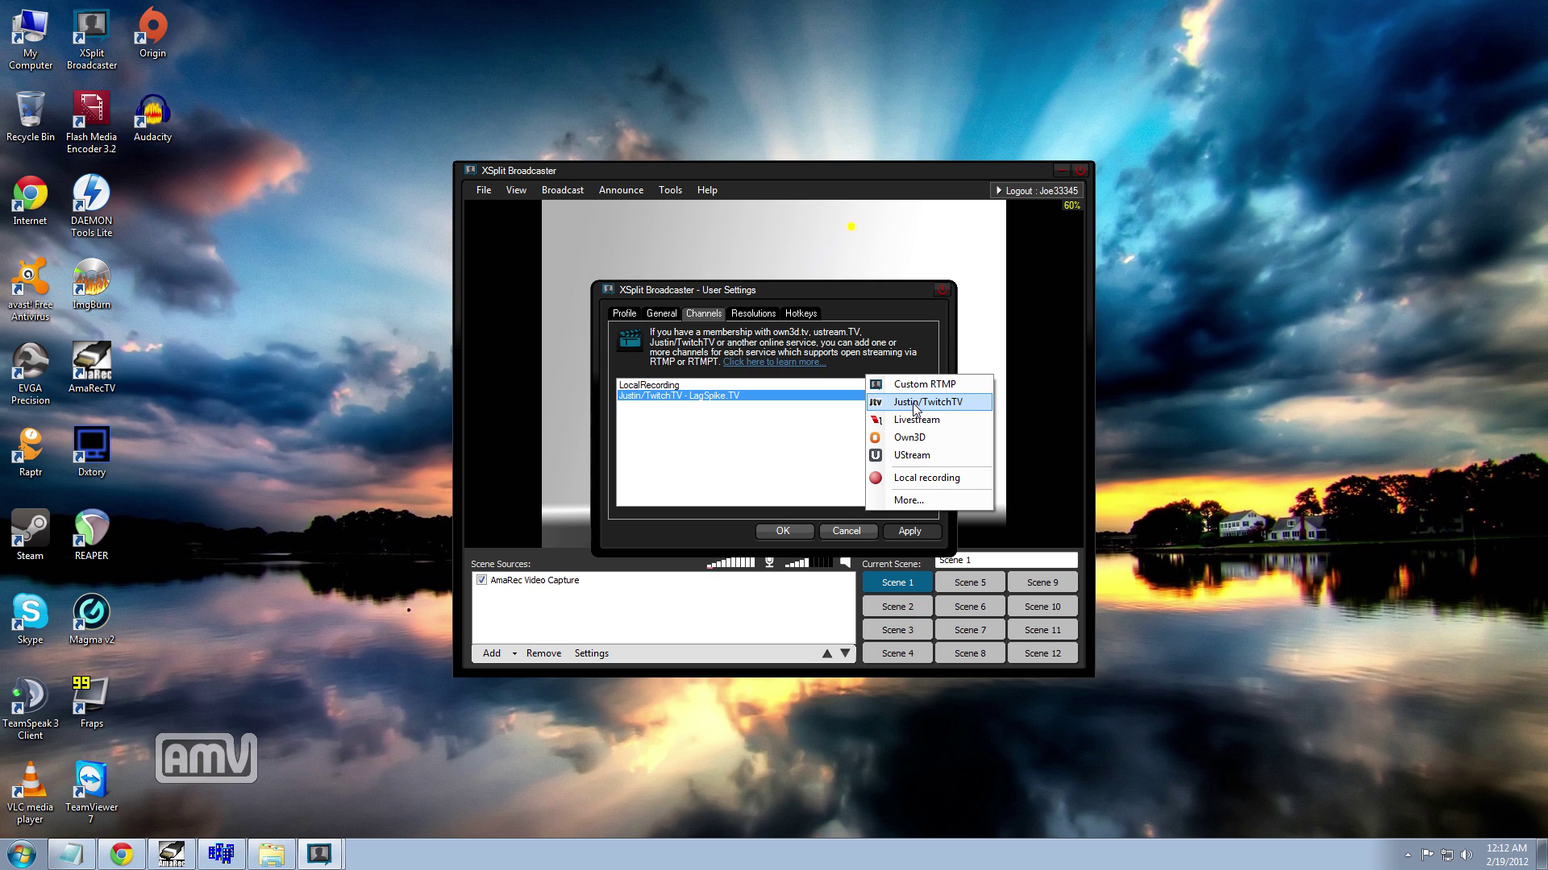
{"action": "left_click", "coordinate": [957, 403]}
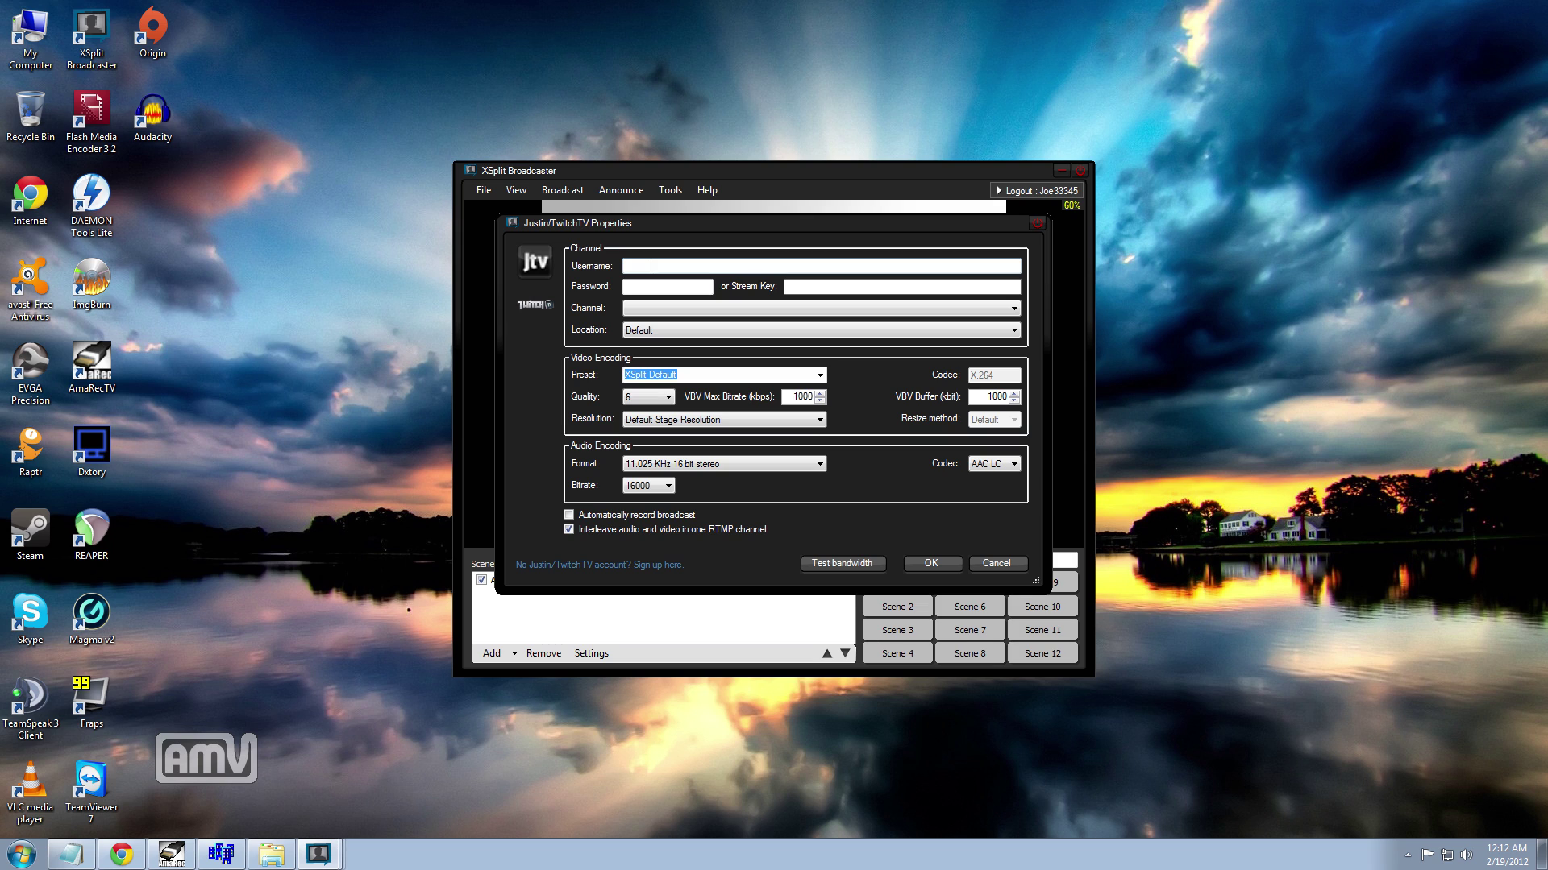
Step: Enter the Twitch account username and password and select the account's channel
{"action": "type", "text": "Joe333456"}
{"action": "left_click", "coordinate": [685, 311]}
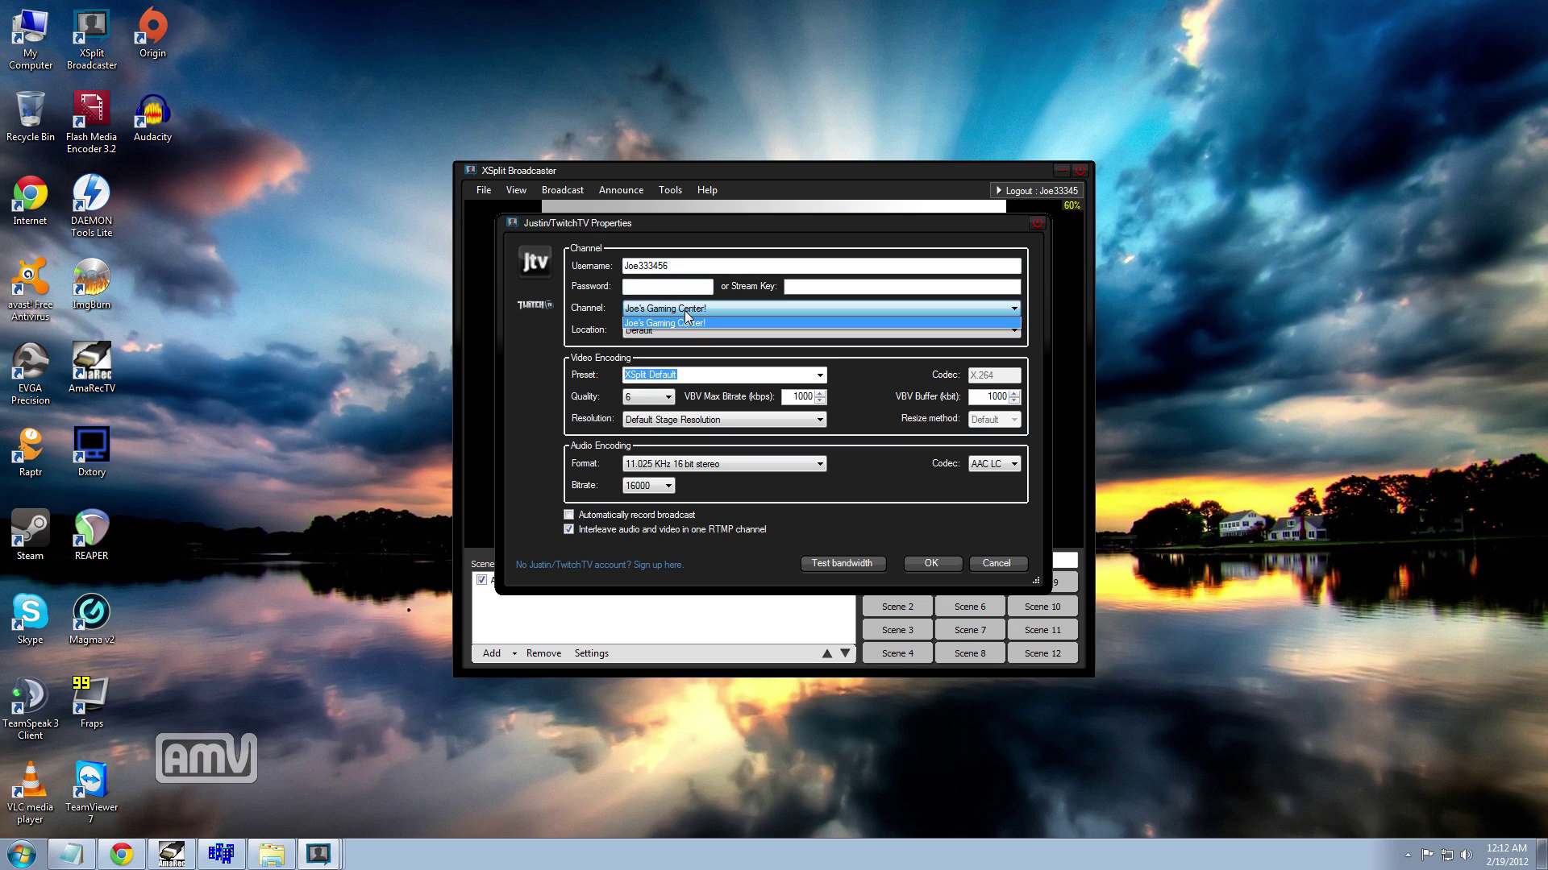
{"action": "left_click", "coordinate": [685, 319]}
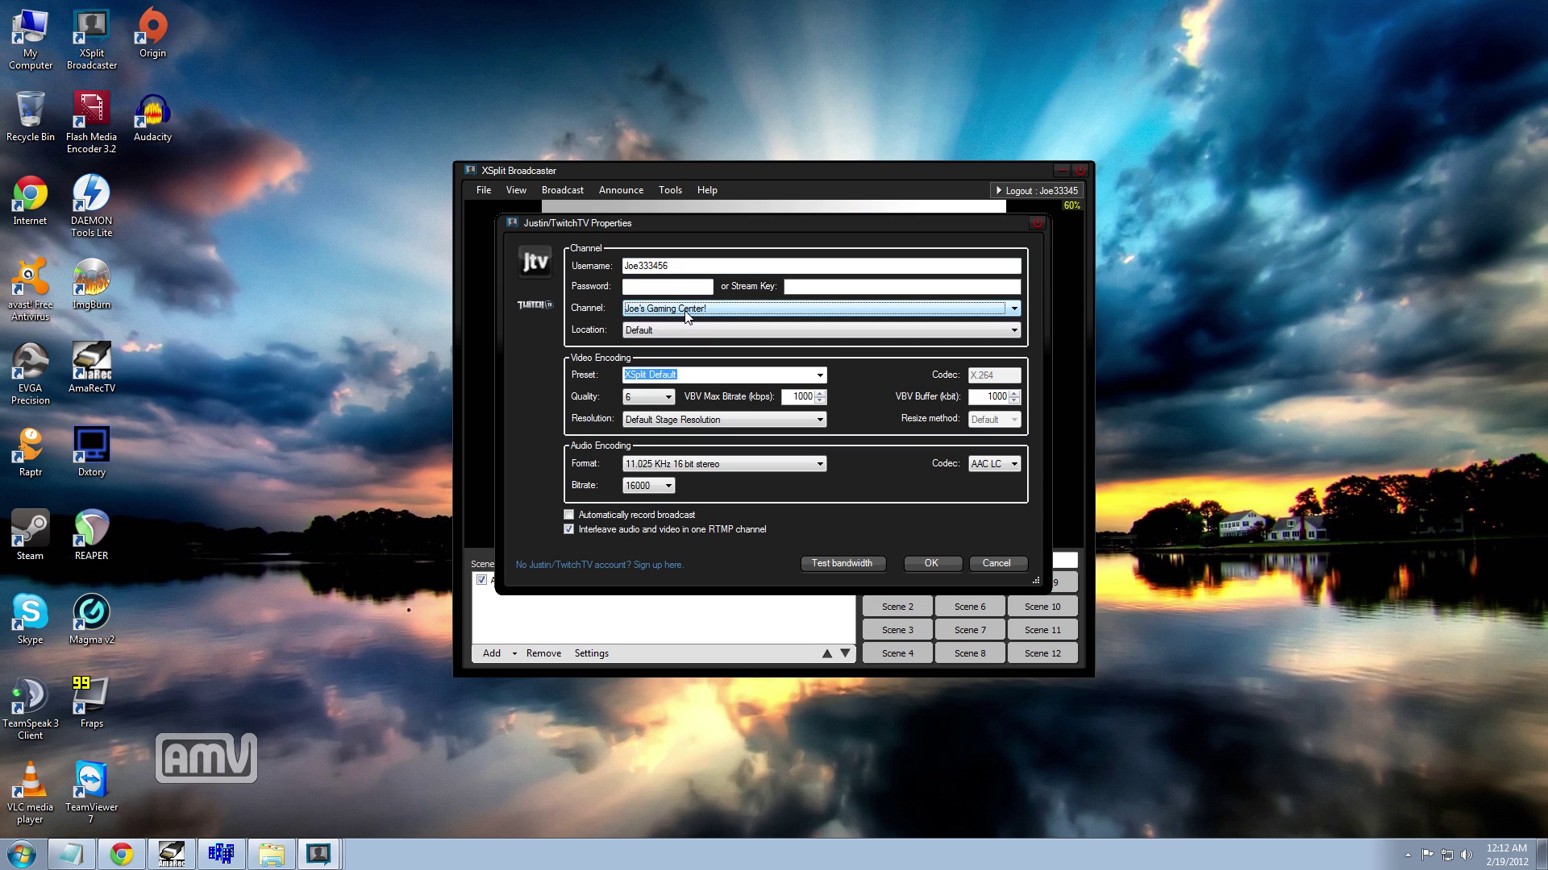
{"action": "left_click", "coordinate": [665, 288]}
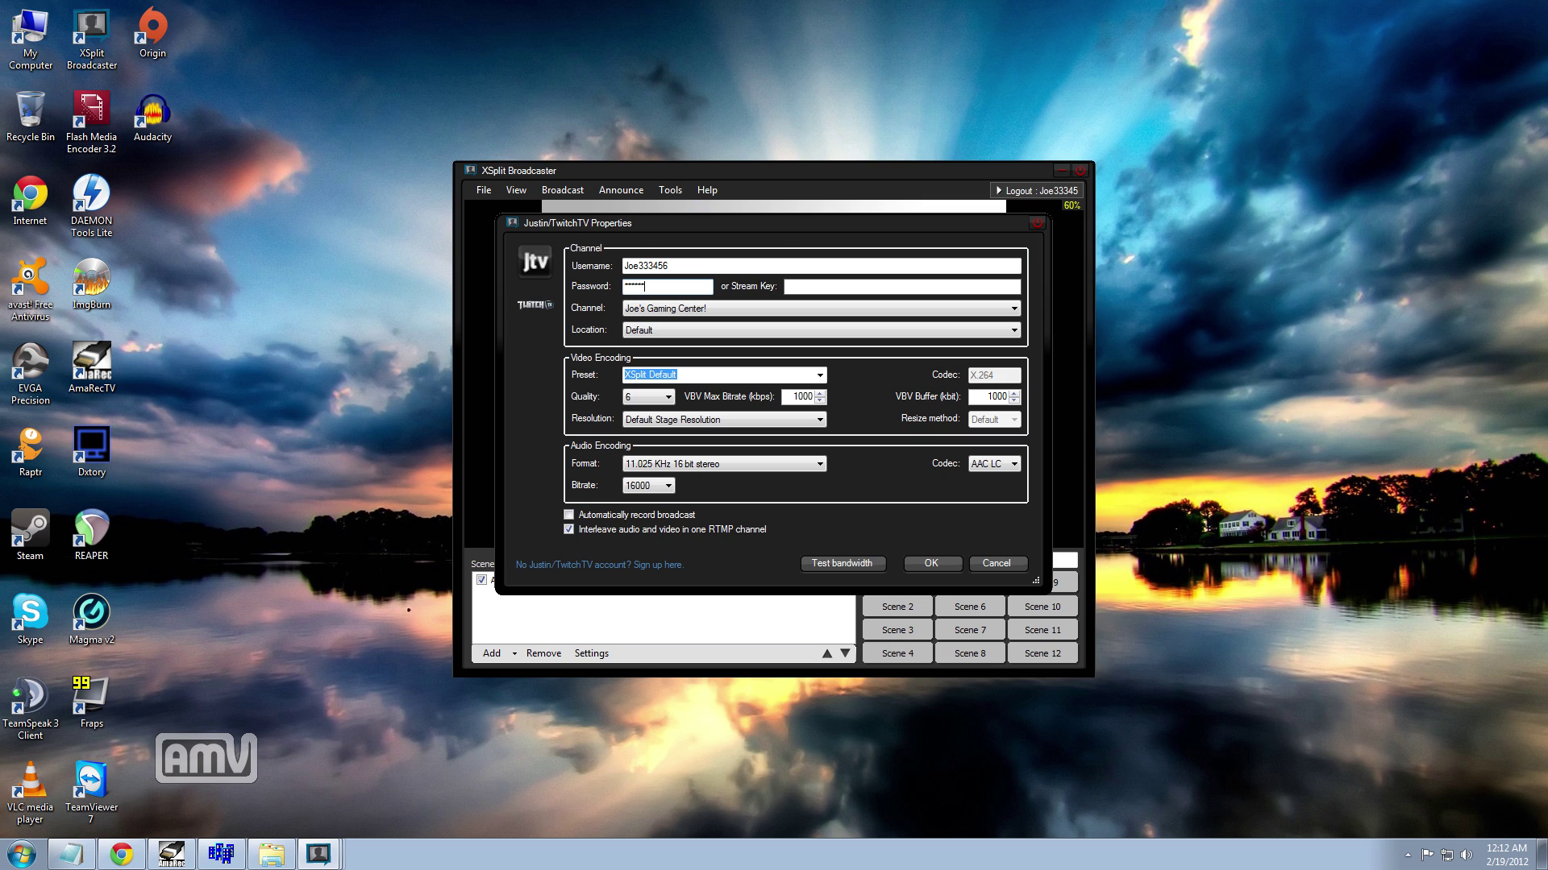
{"action": "left_click", "coordinate": [807, 287]}
{"action": "left_click", "coordinate": [669, 290]}
Step: Keep the XSplit Default preset, with VBV max bitrate 2000 and video quality 10
{"action": "left_click", "coordinate": [819, 375]}
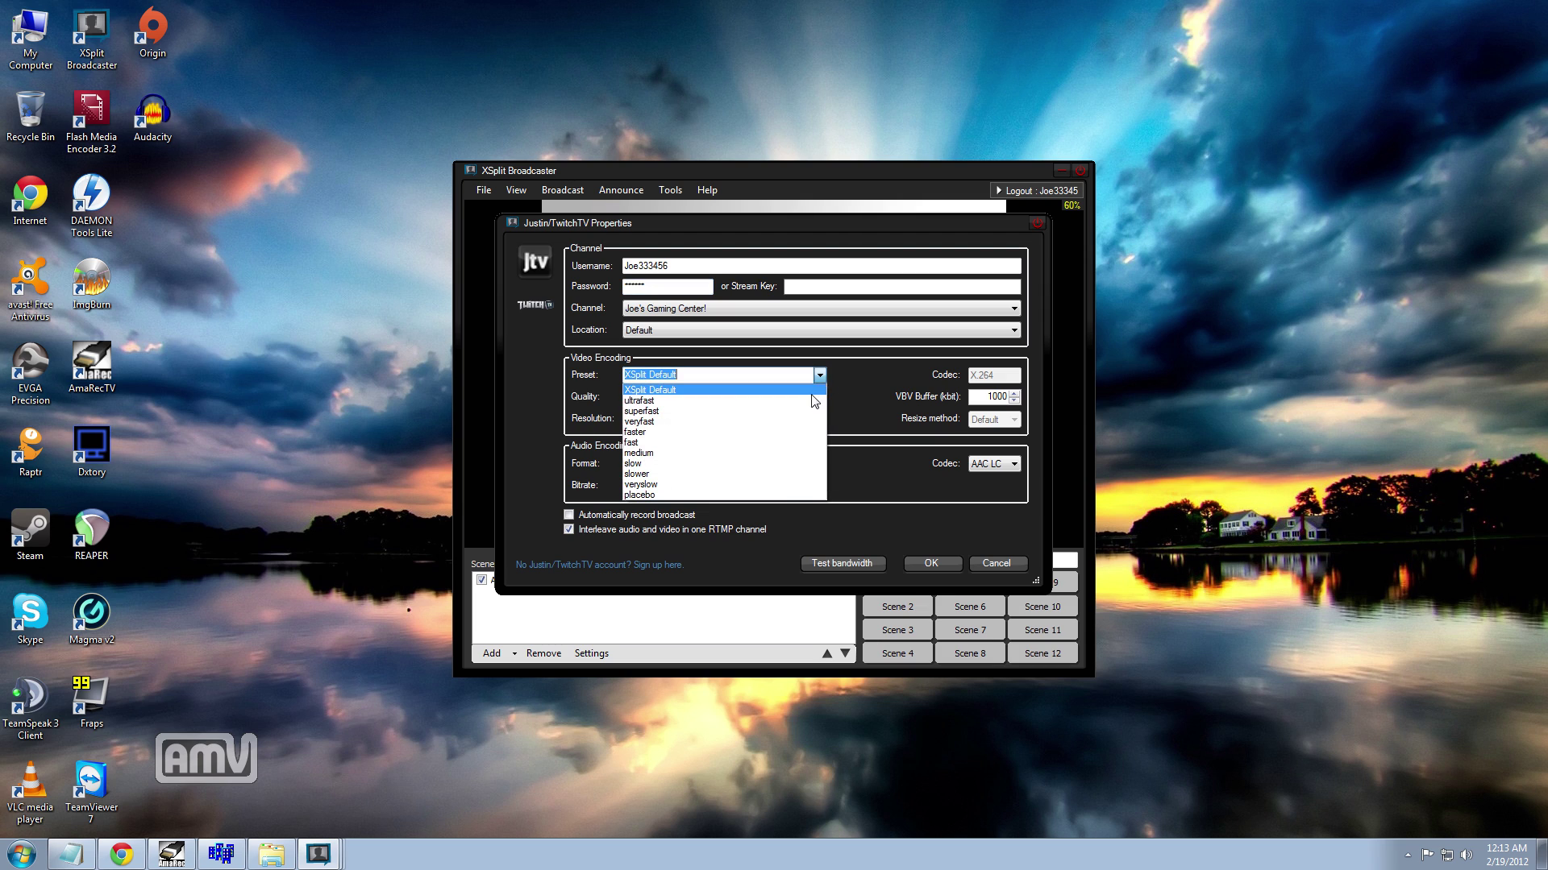
{"action": "left_click", "coordinate": [848, 366]}
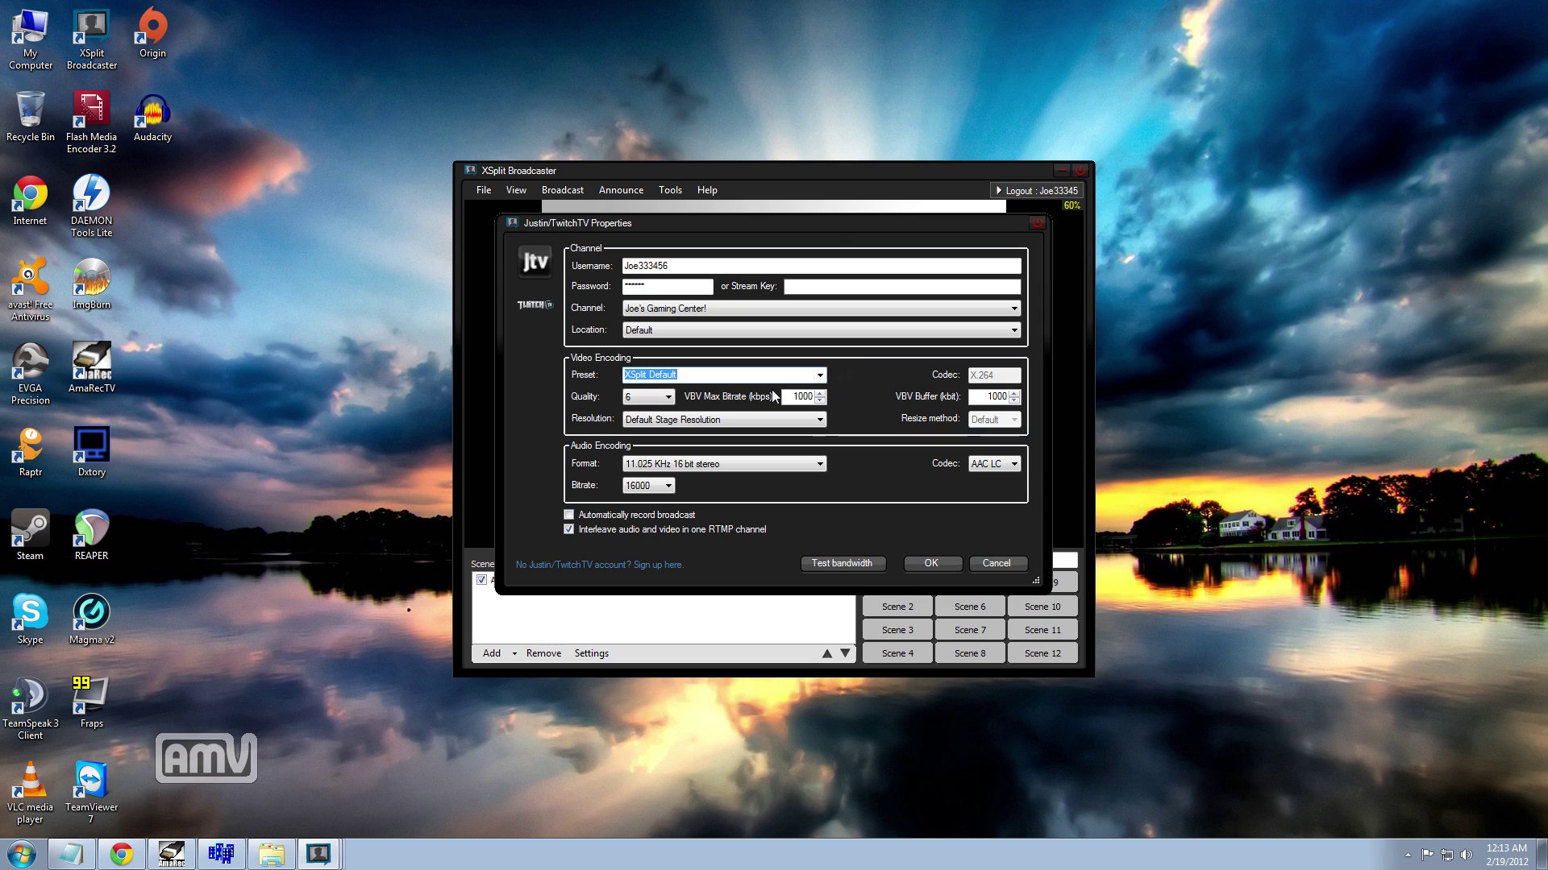
{"action": "left_click", "coordinate": [797, 397]}
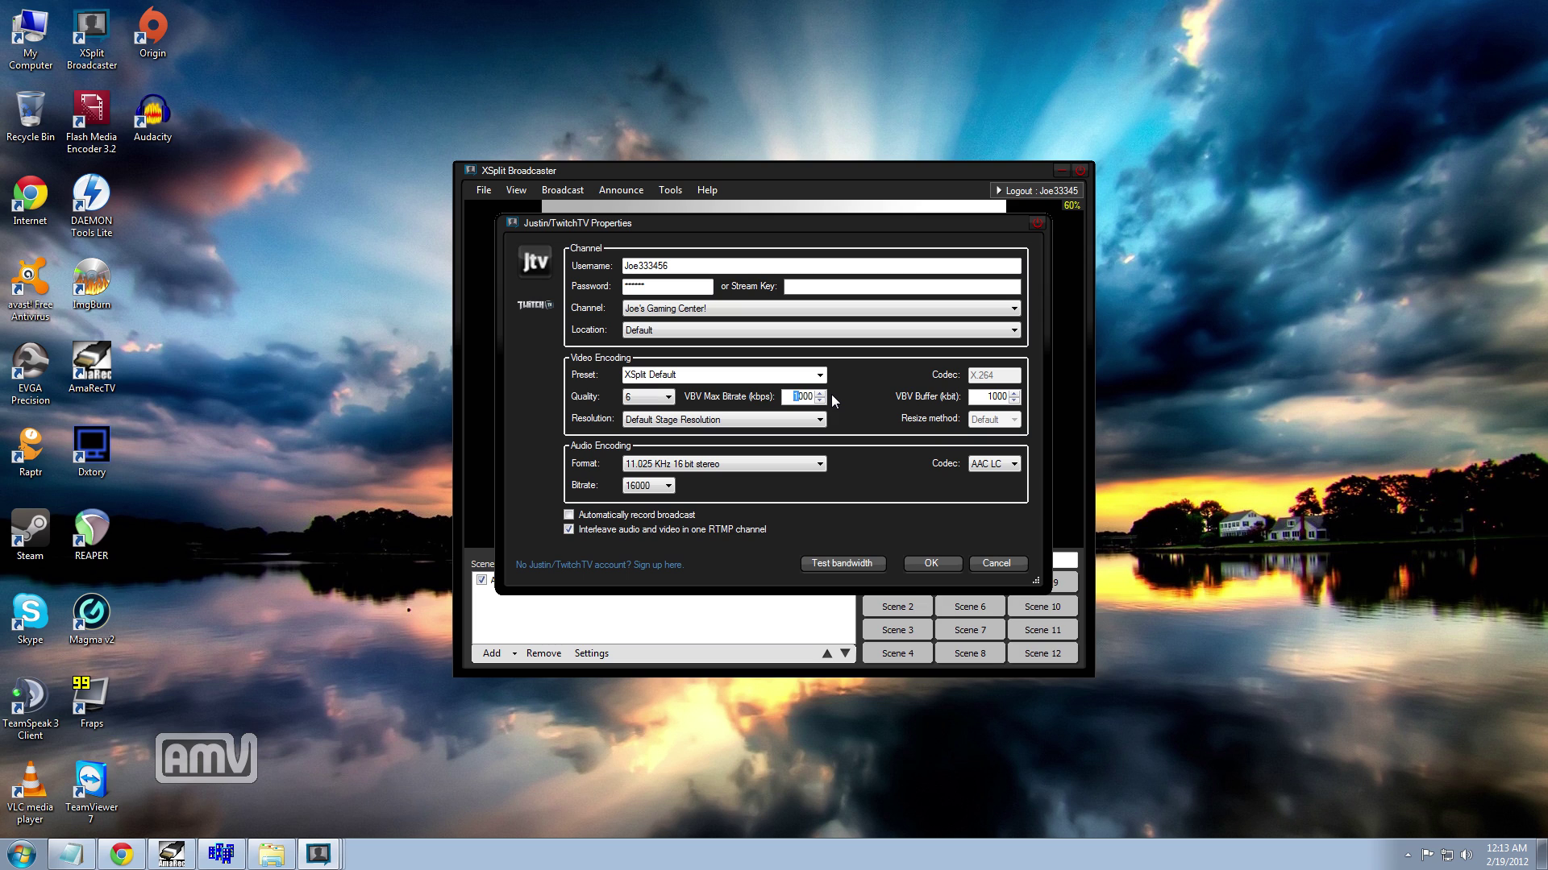
{"action": "type", "text": "2"}
{"action": "left_click", "coordinate": [651, 403]}
{"action": "left_click", "coordinate": [668, 398]}
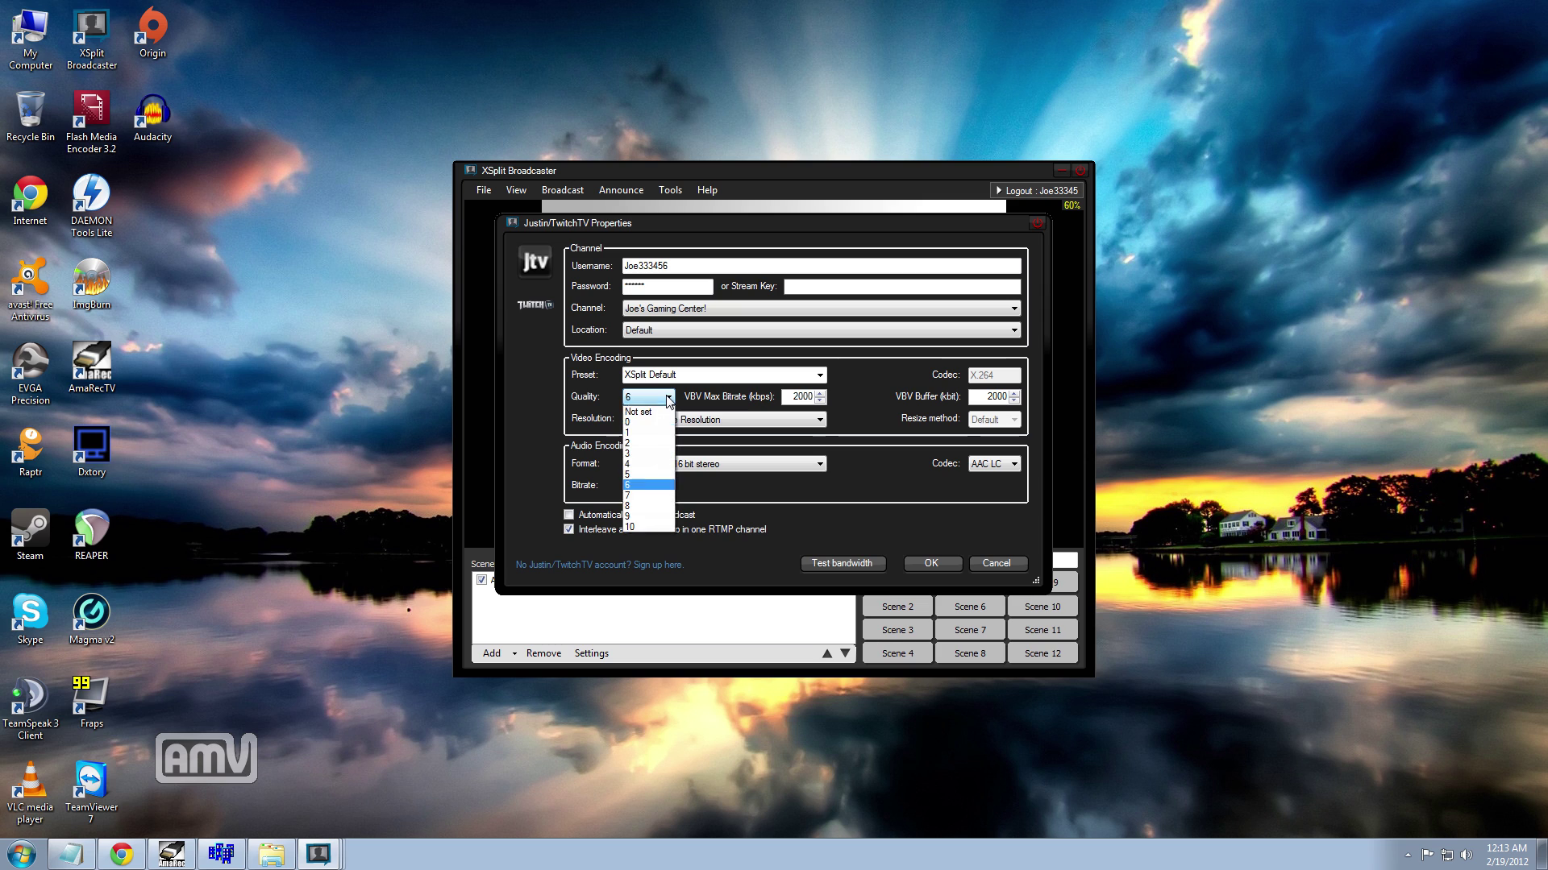
{"action": "left_click", "coordinate": [642, 527]}
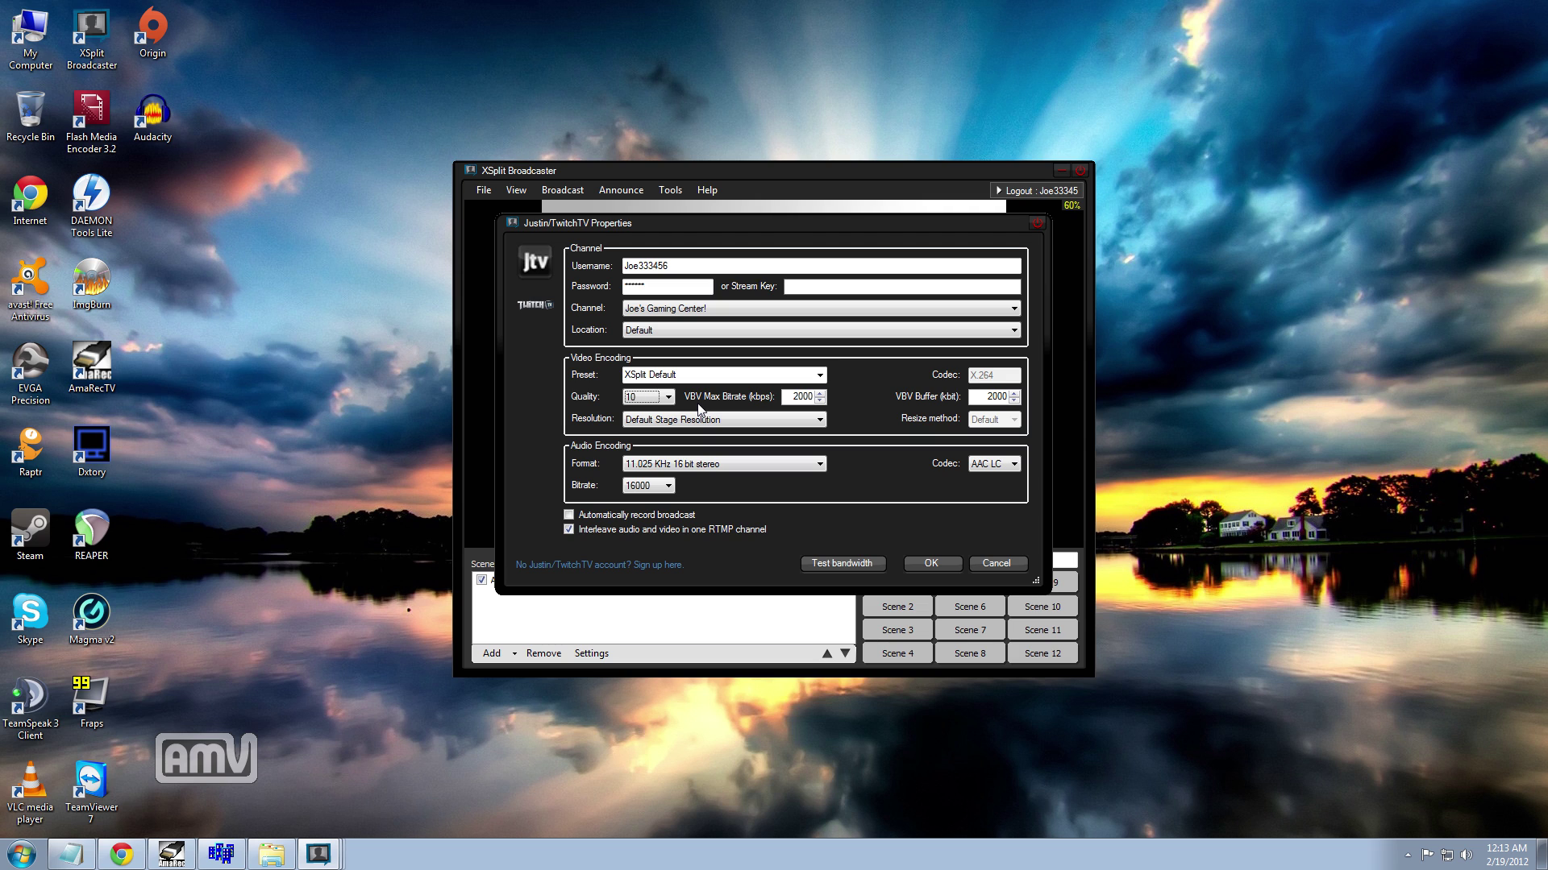
Step: Set audio to 44.100 KHz 16 bit stereo at a 192000 bitrate
{"action": "left_click", "coordinate": [653, 465]}
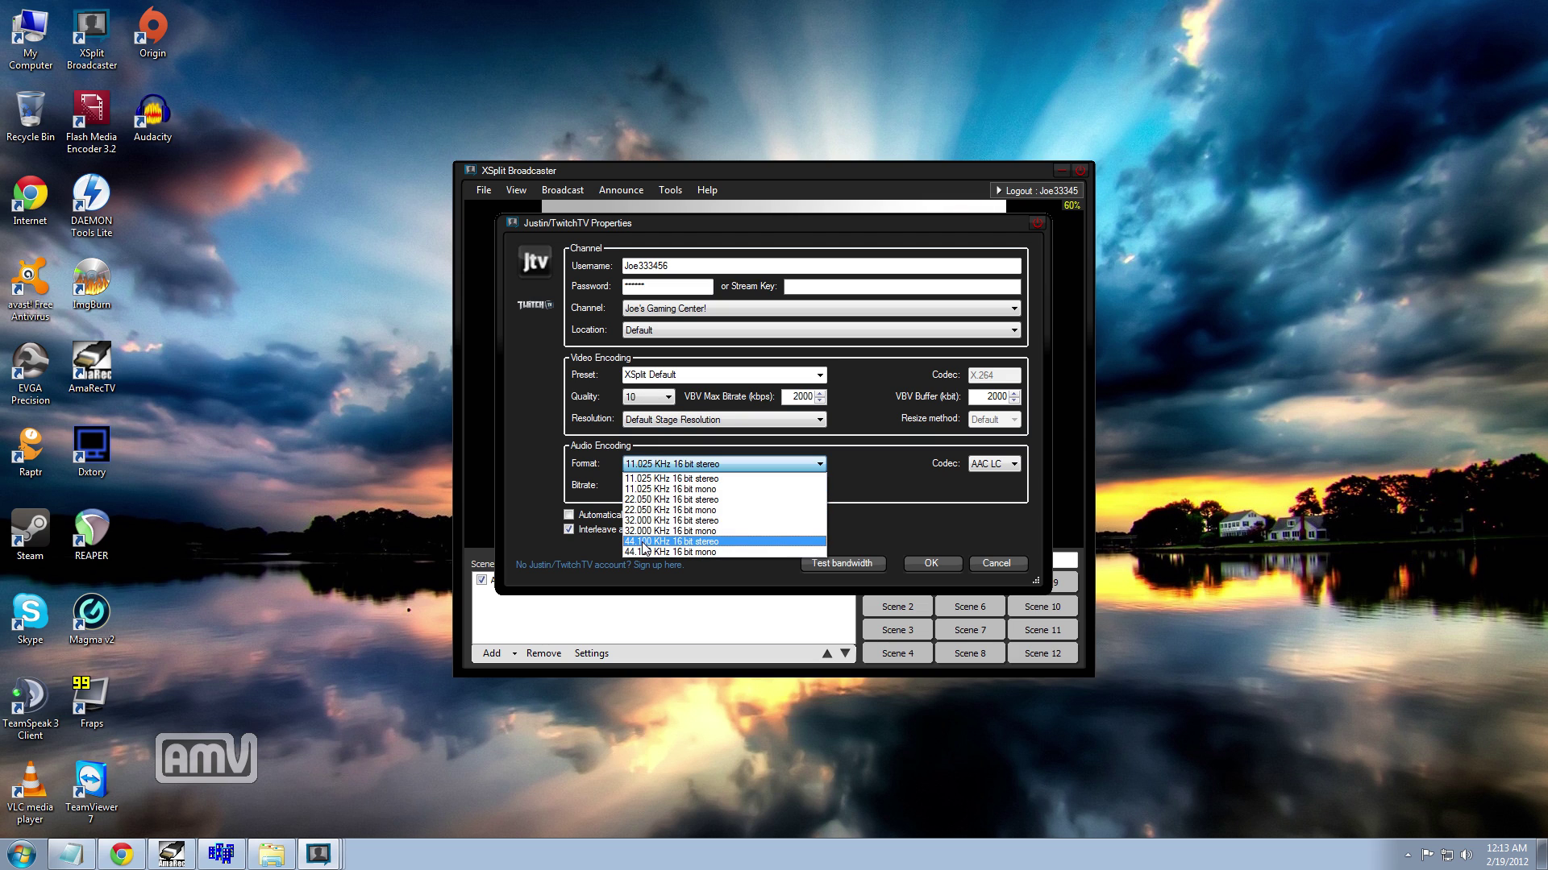
{"action": "left_click", "coordinate": [644, 542]}
{"action": "left_click", "coordinate": [647, 486]}
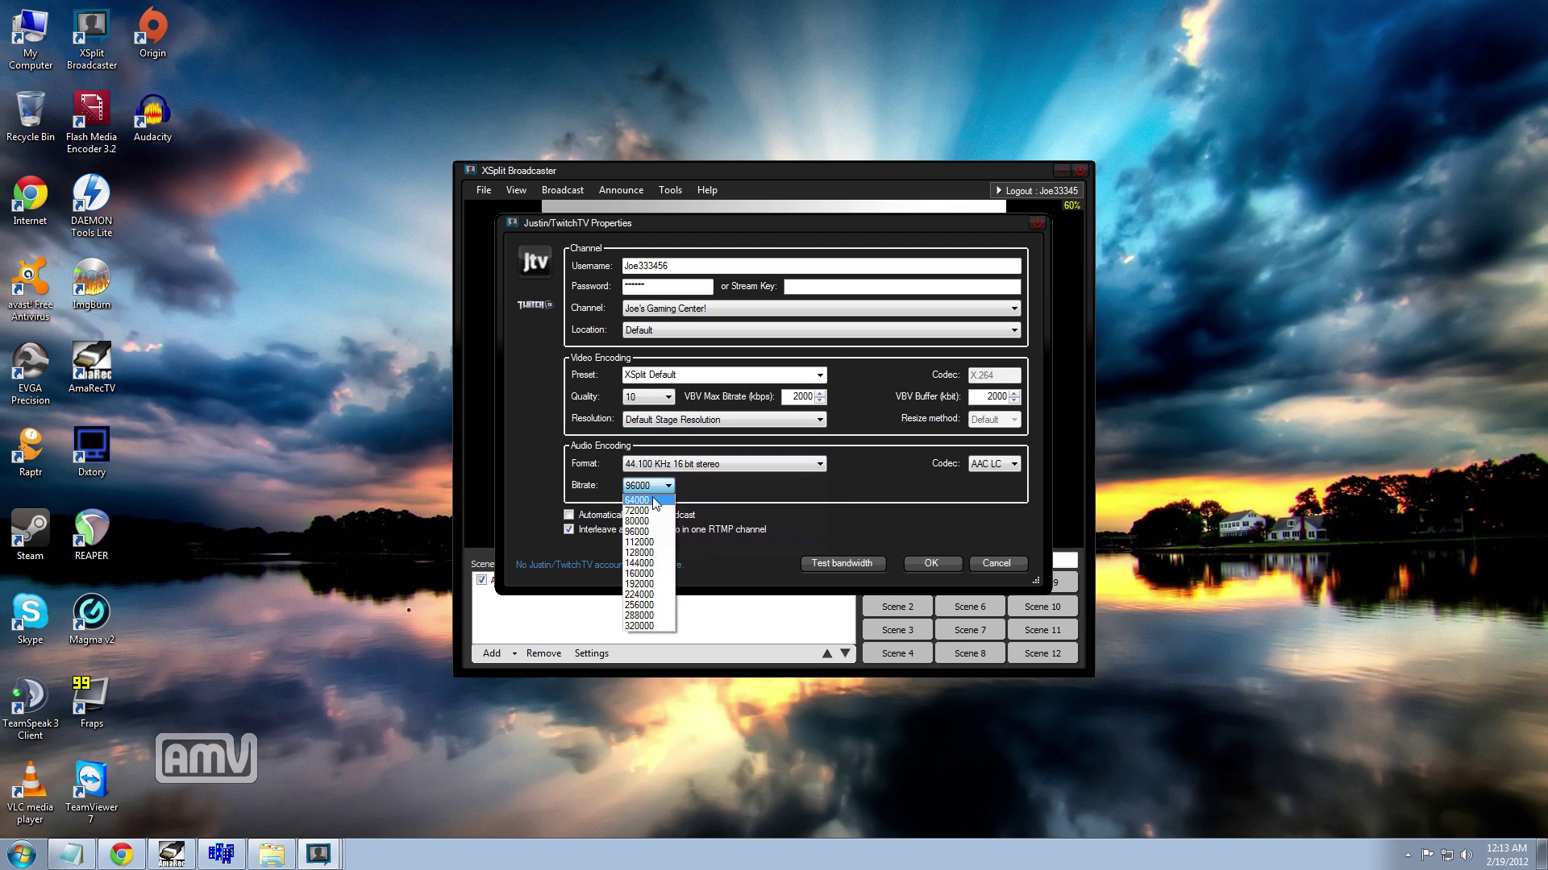
{"action": "left_click", "coordinate": [645, 585]}
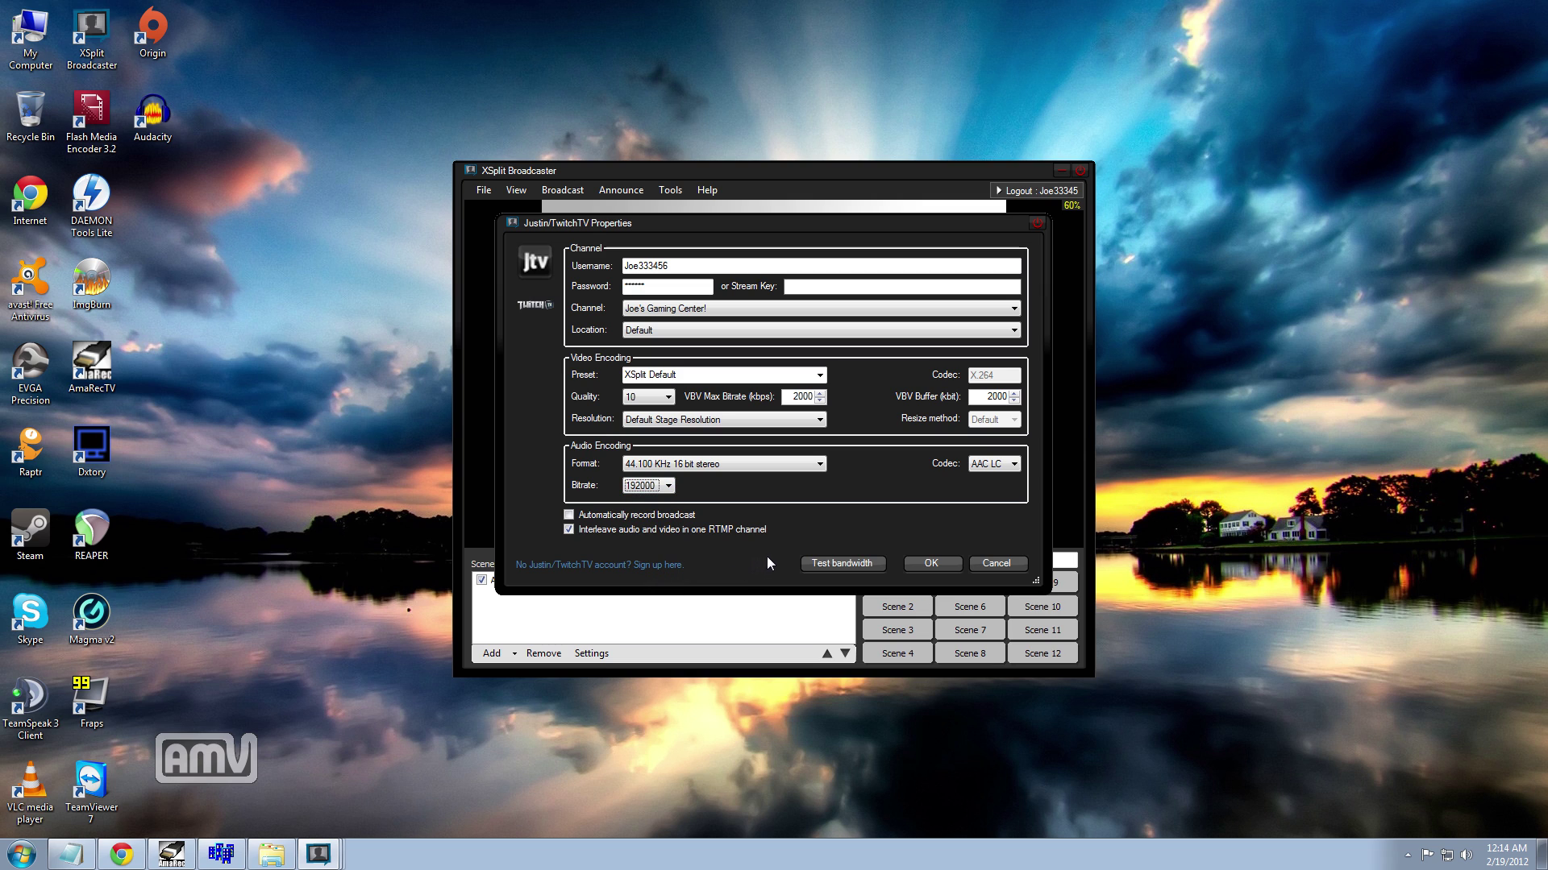
Step: Save the channel properties and apply and close the User Settings
{"action": "left_click", "coordinate": [919, 564]}
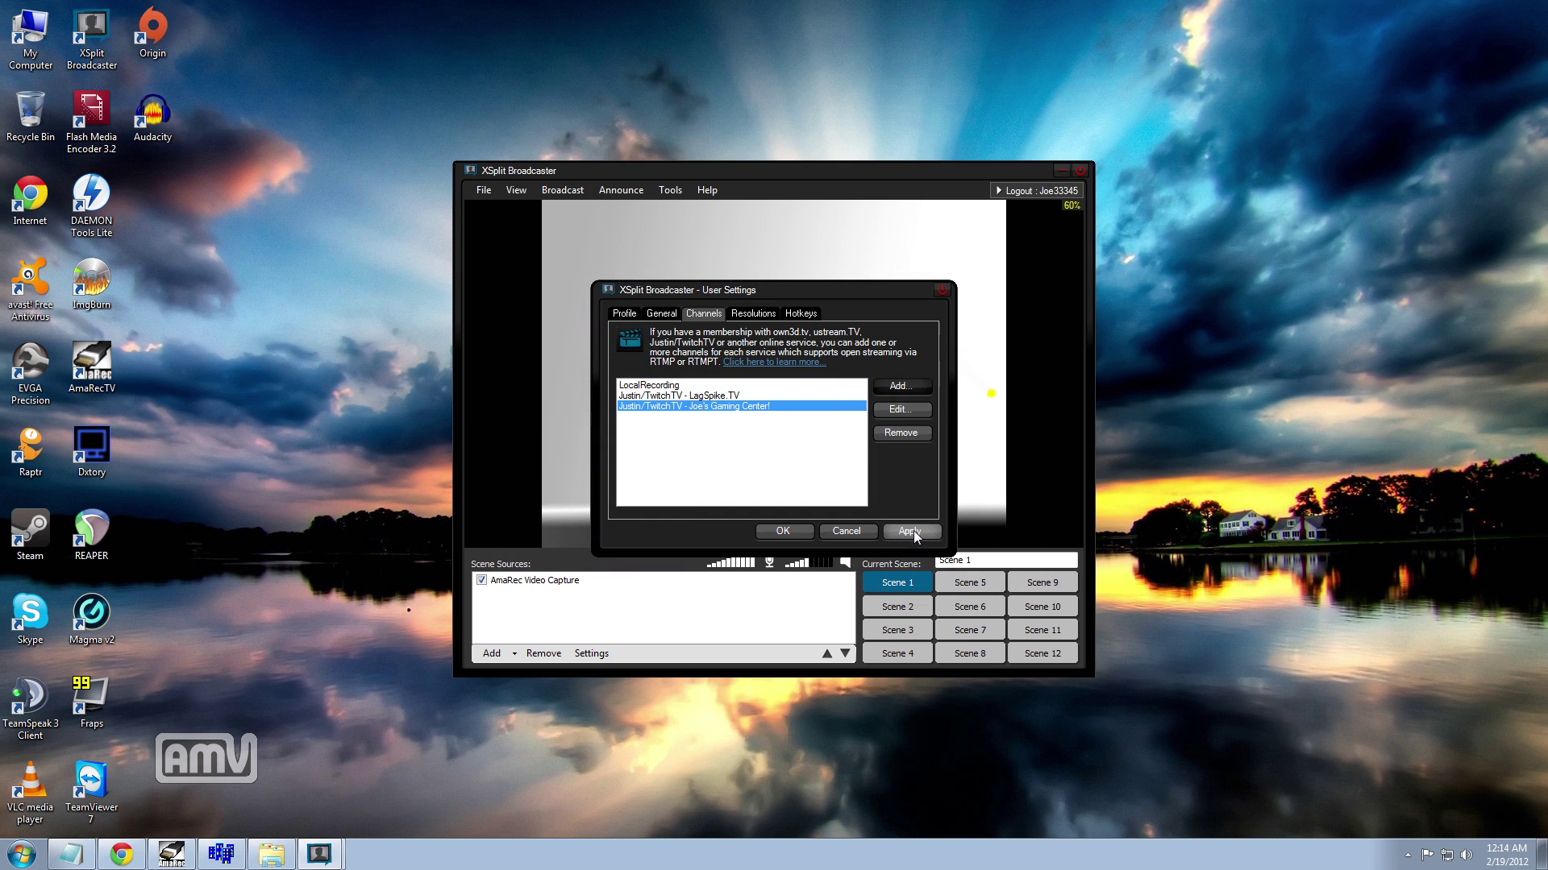
{"action": "left_click", "coordinate": [912, 530]}
{"action": "left_click", "coordinate": [842, 482]}
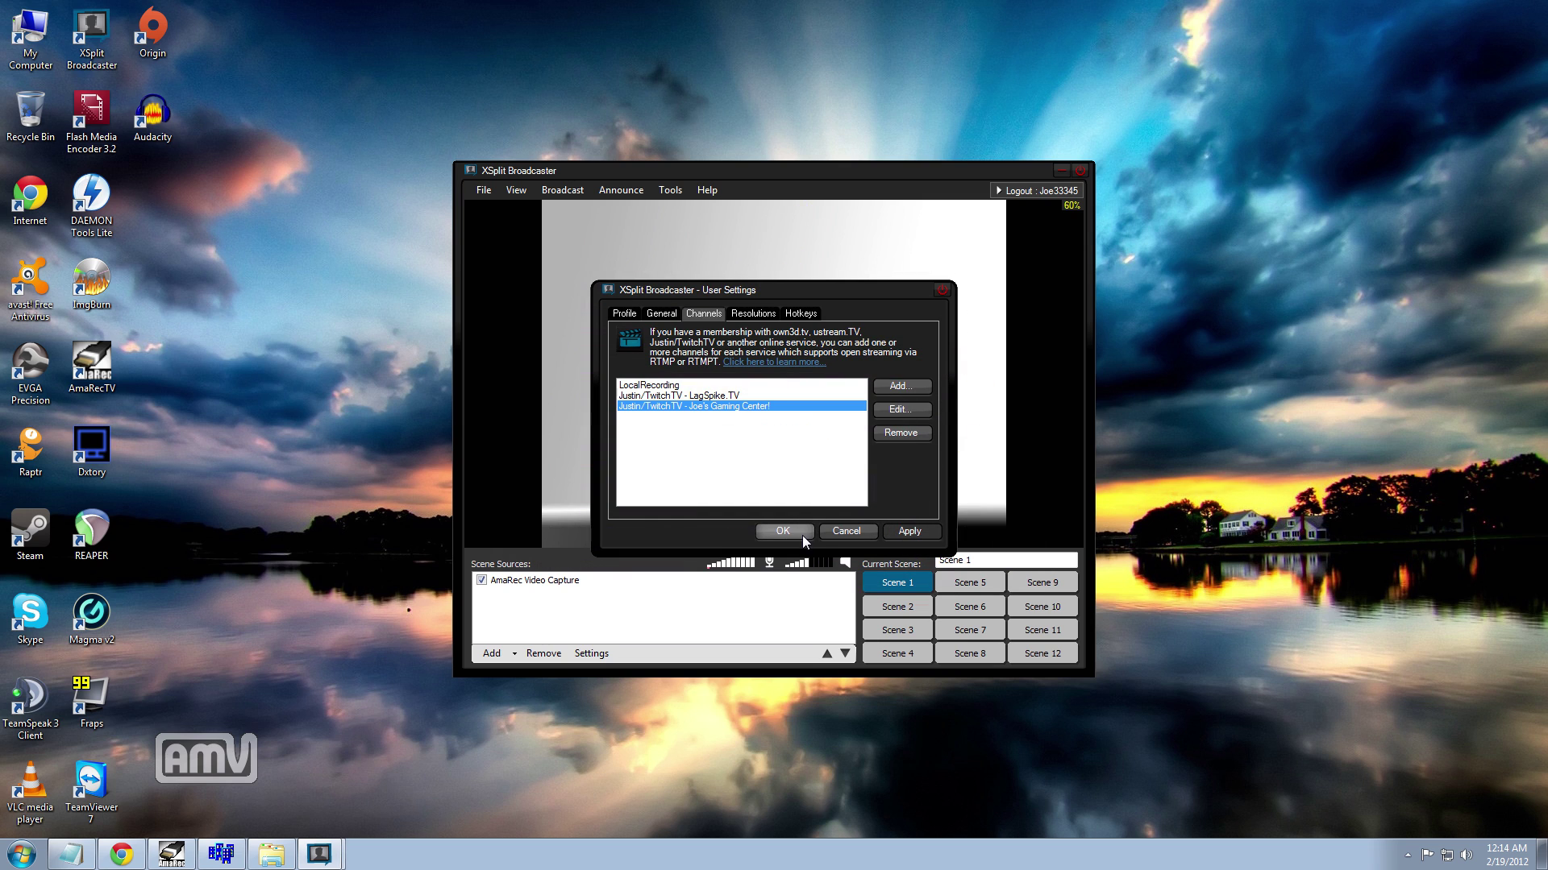
{"action": "left_click", "coordinate": [782, 531]}
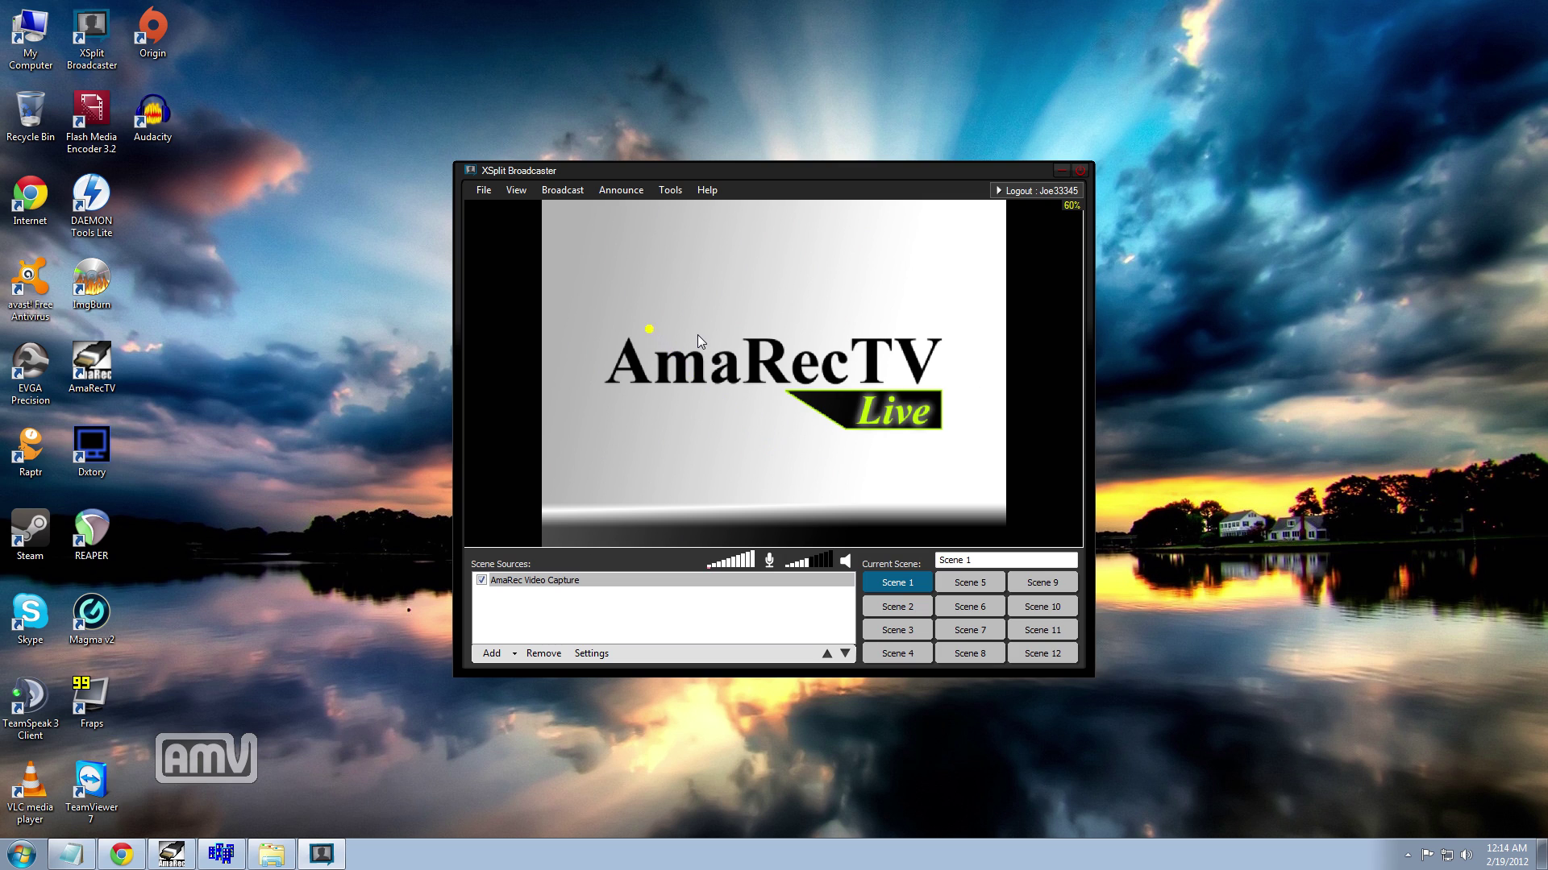
Step: Confirm the new channel under Broadcast, then reselect the AmaRec Video Capture source
{"action": "left_click", "coordinate": [564, 191]}
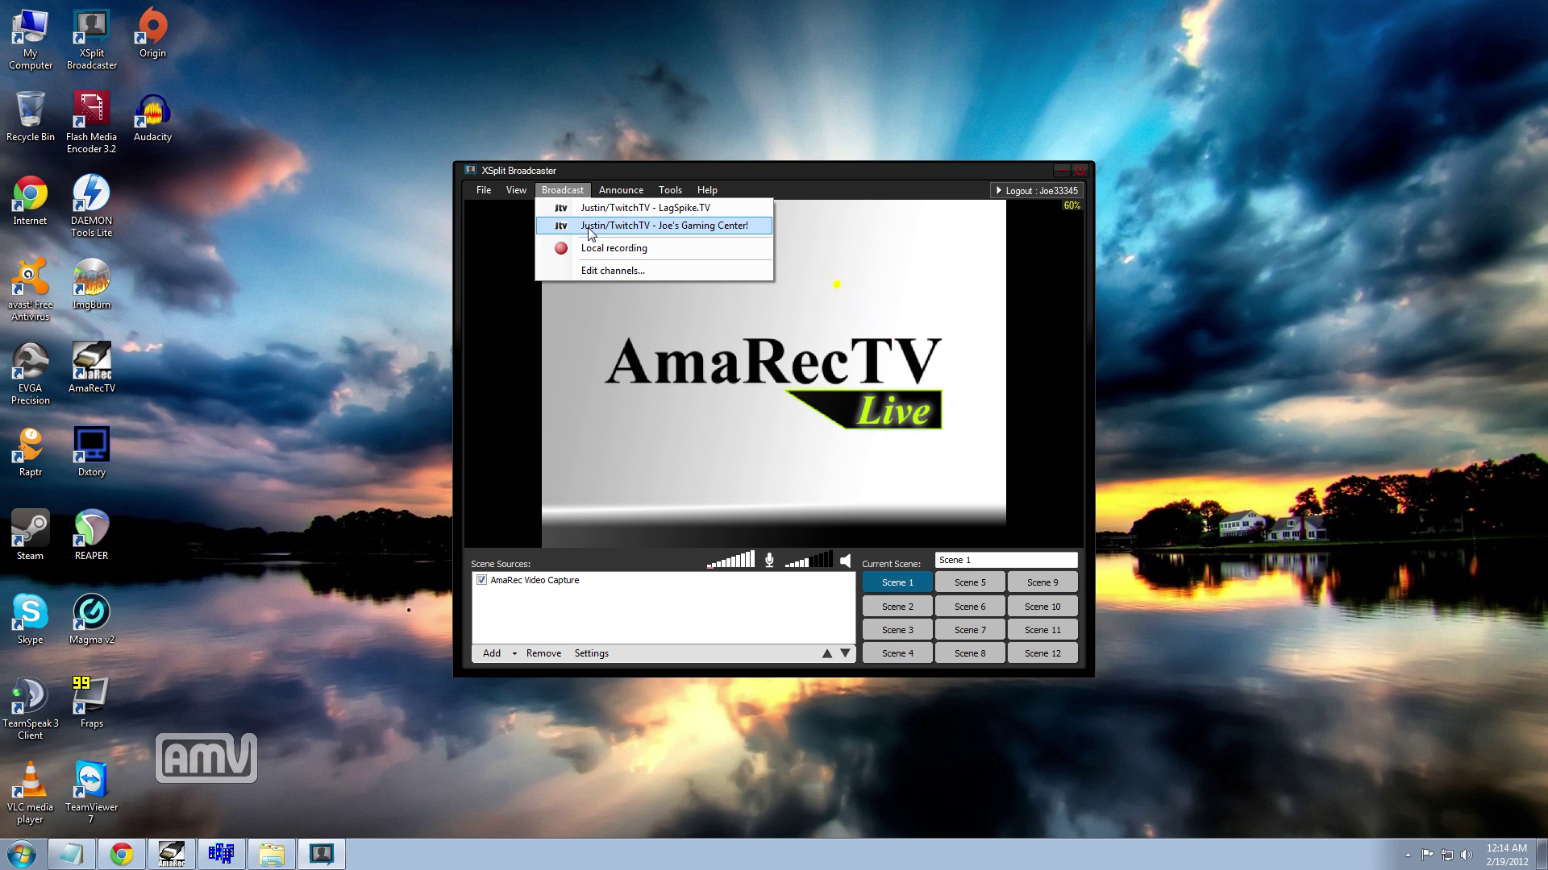
{"action": "left_click", "coordinate": [578, 195]}
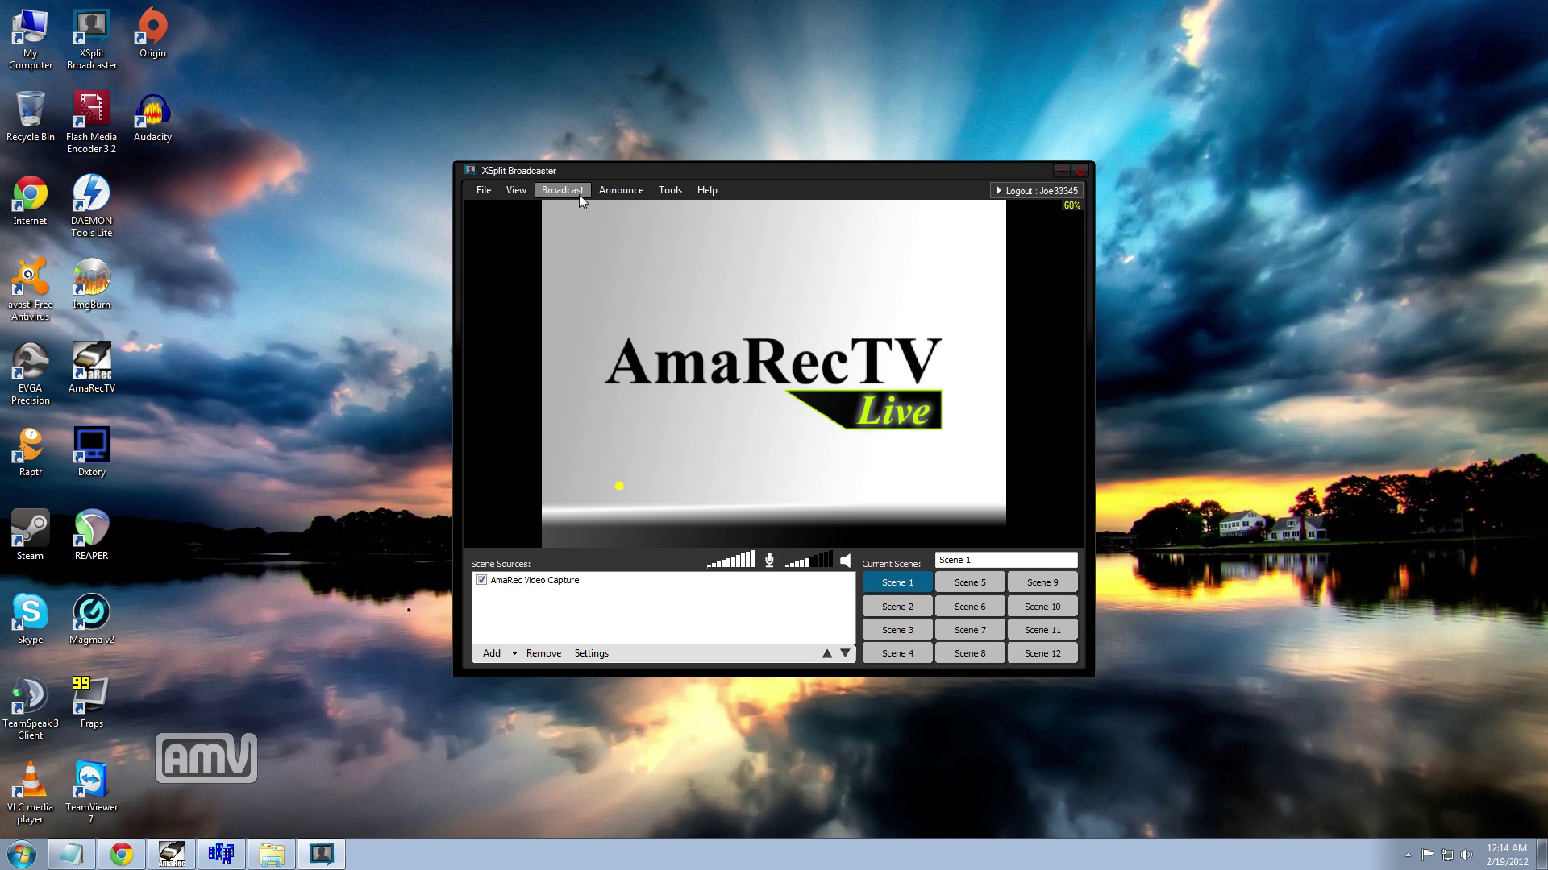
{"action": "left_click", "coordinate": [563, 215]}
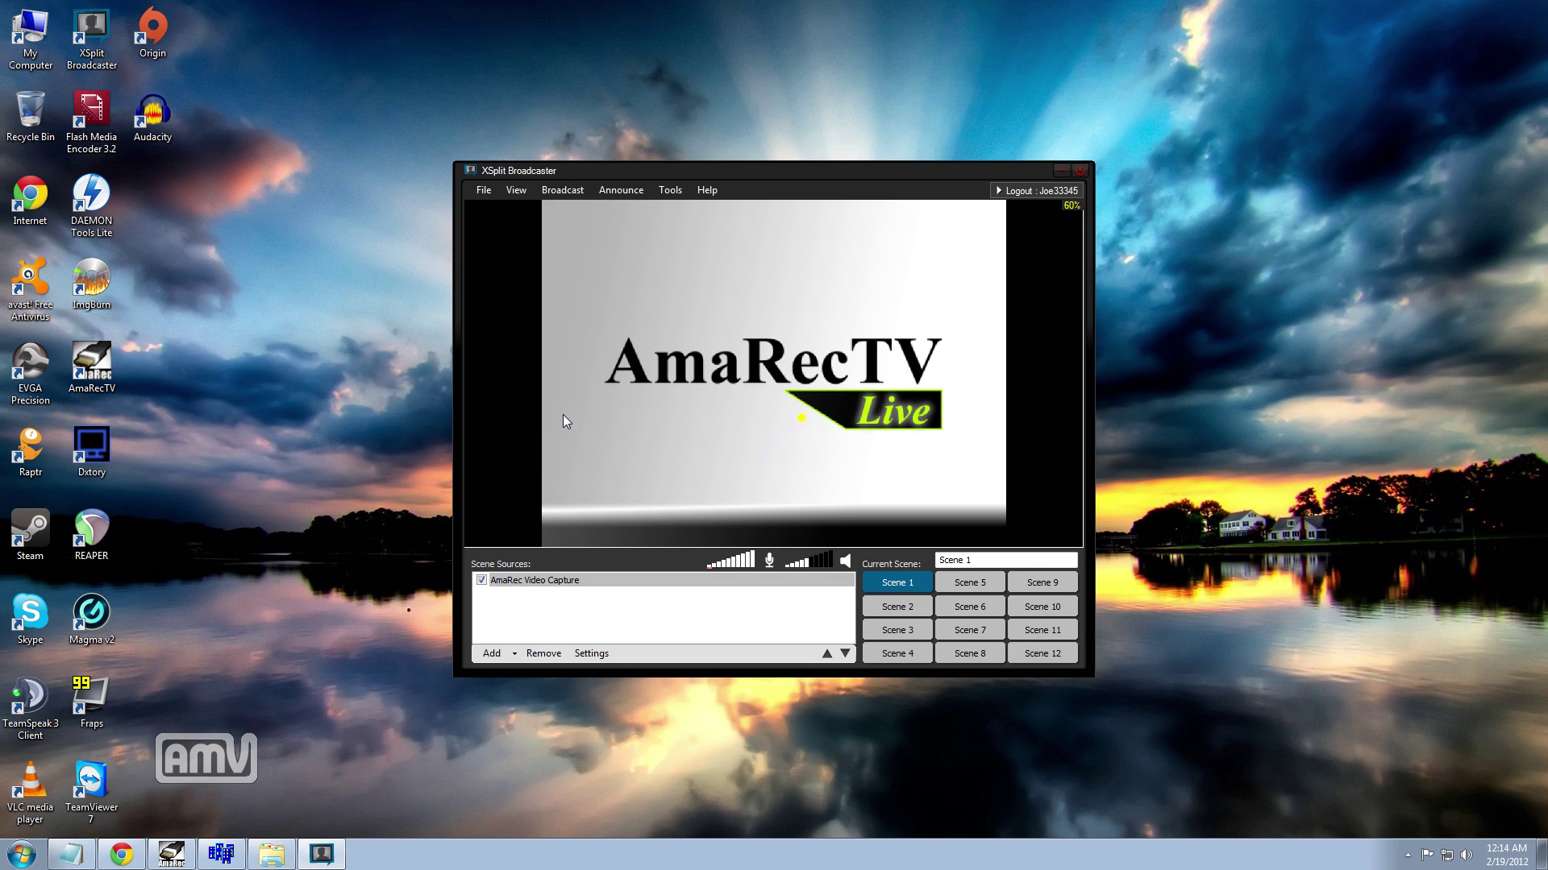
{"action": "left_click", "coordinate": [528, 419]}
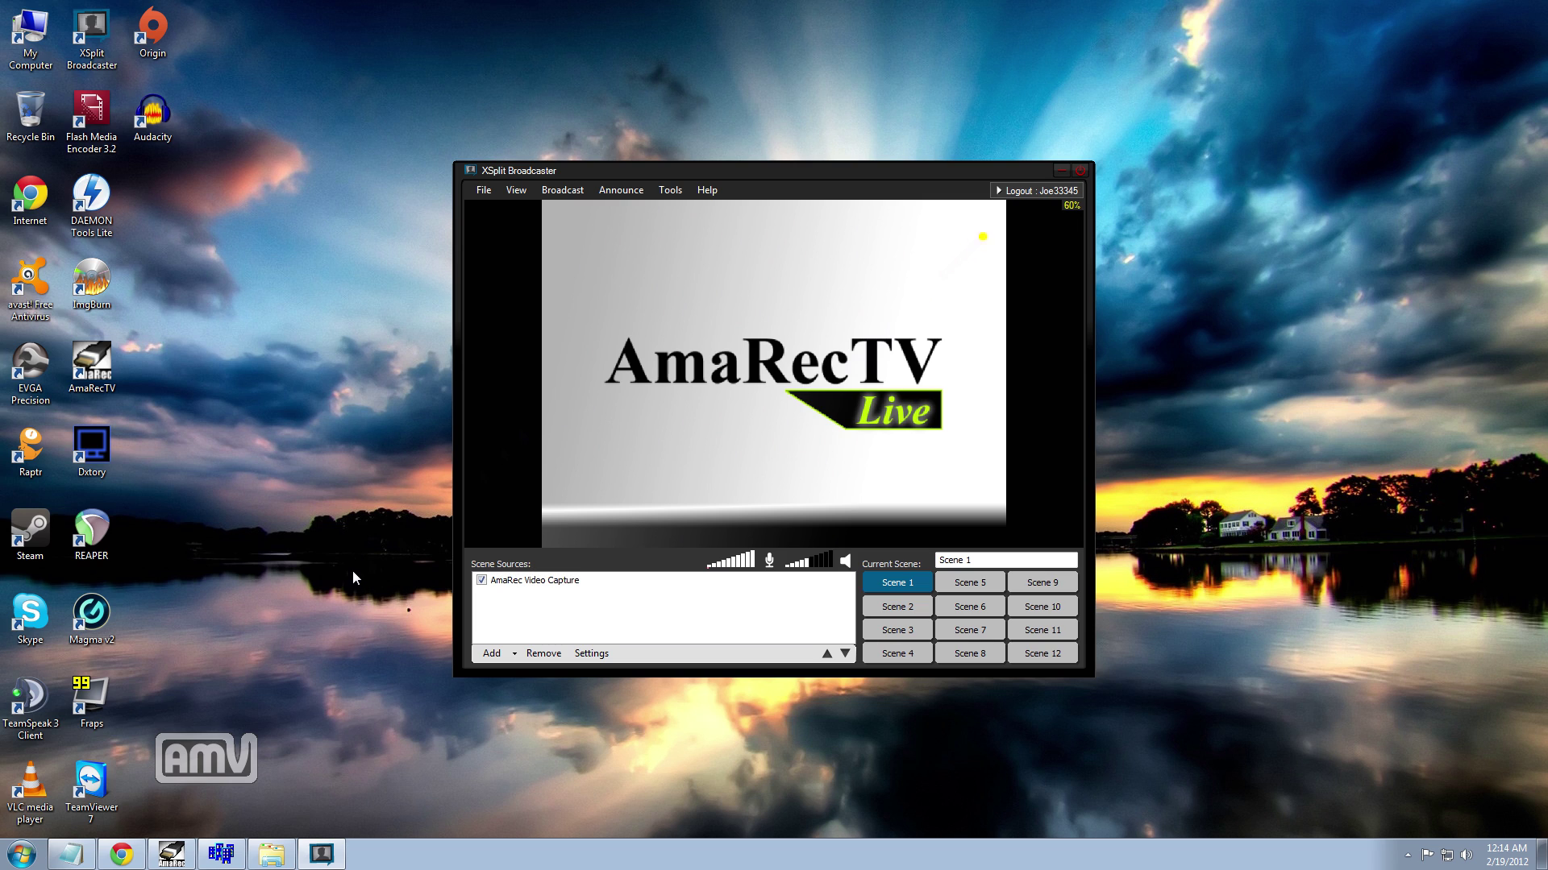
{"action": "left_click", "coordinate": [466, 544]}
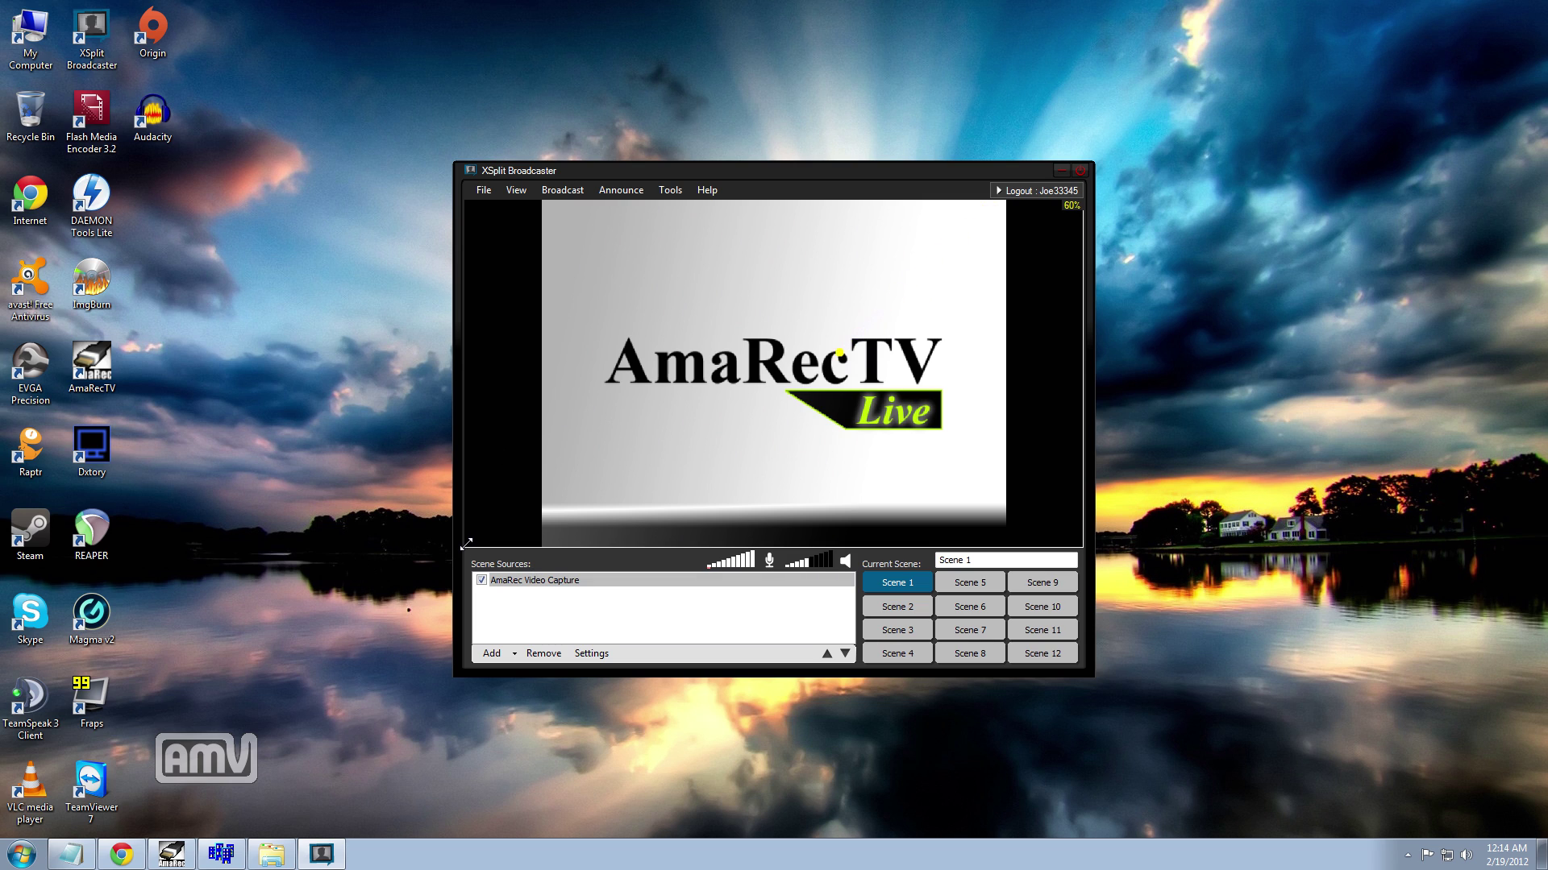
{"action": "left_click", "coordinate": [72, 853]}
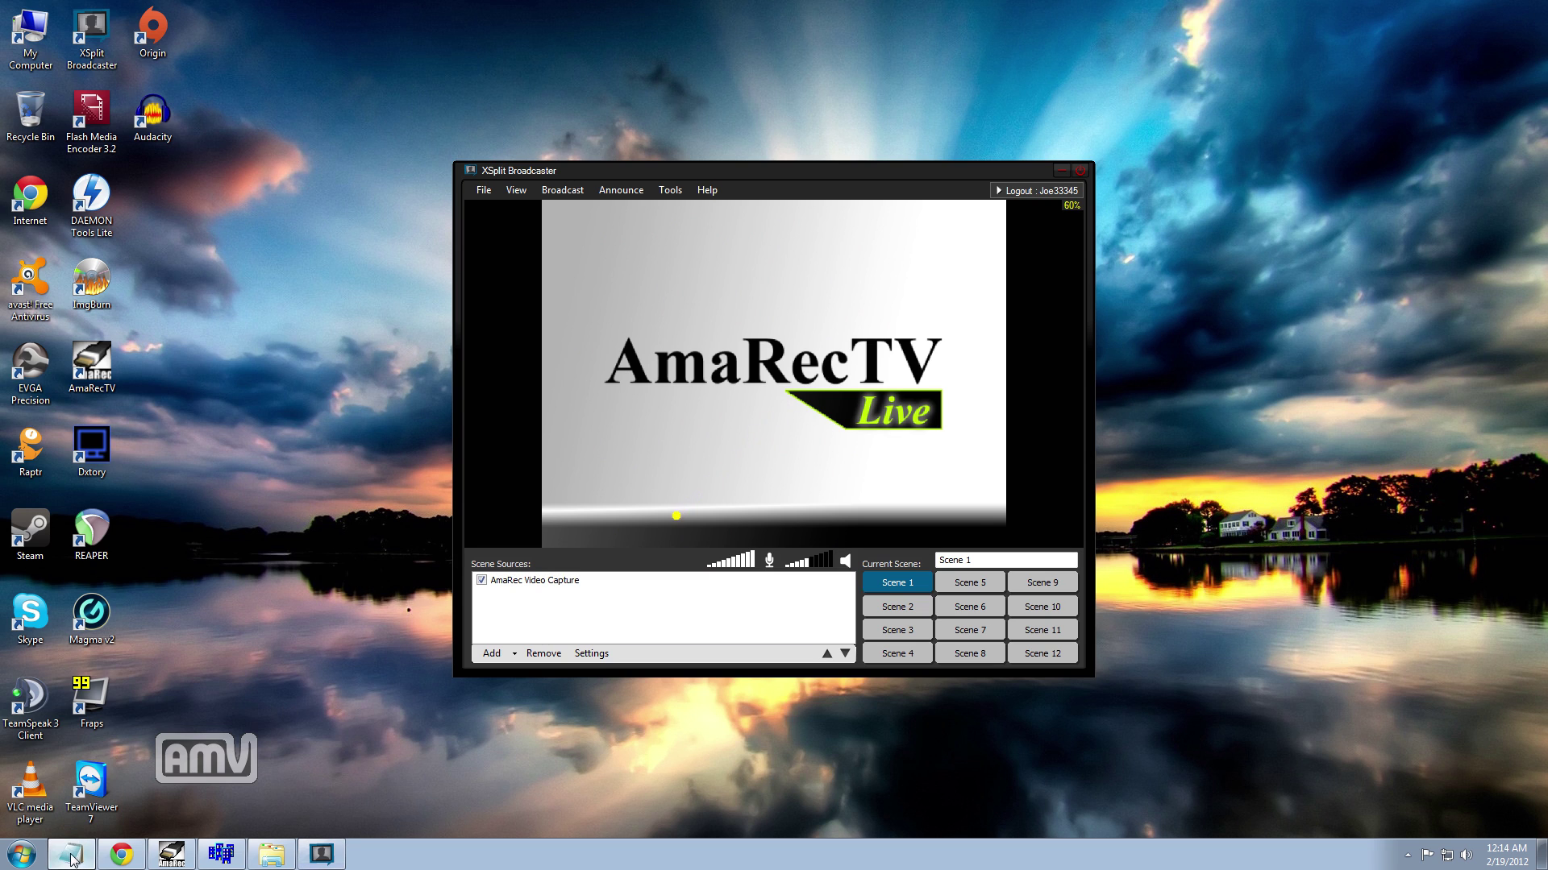
{"action": "left_click_drag", "start_coordinate": [500, 222], "coordinate": [240, 221]}
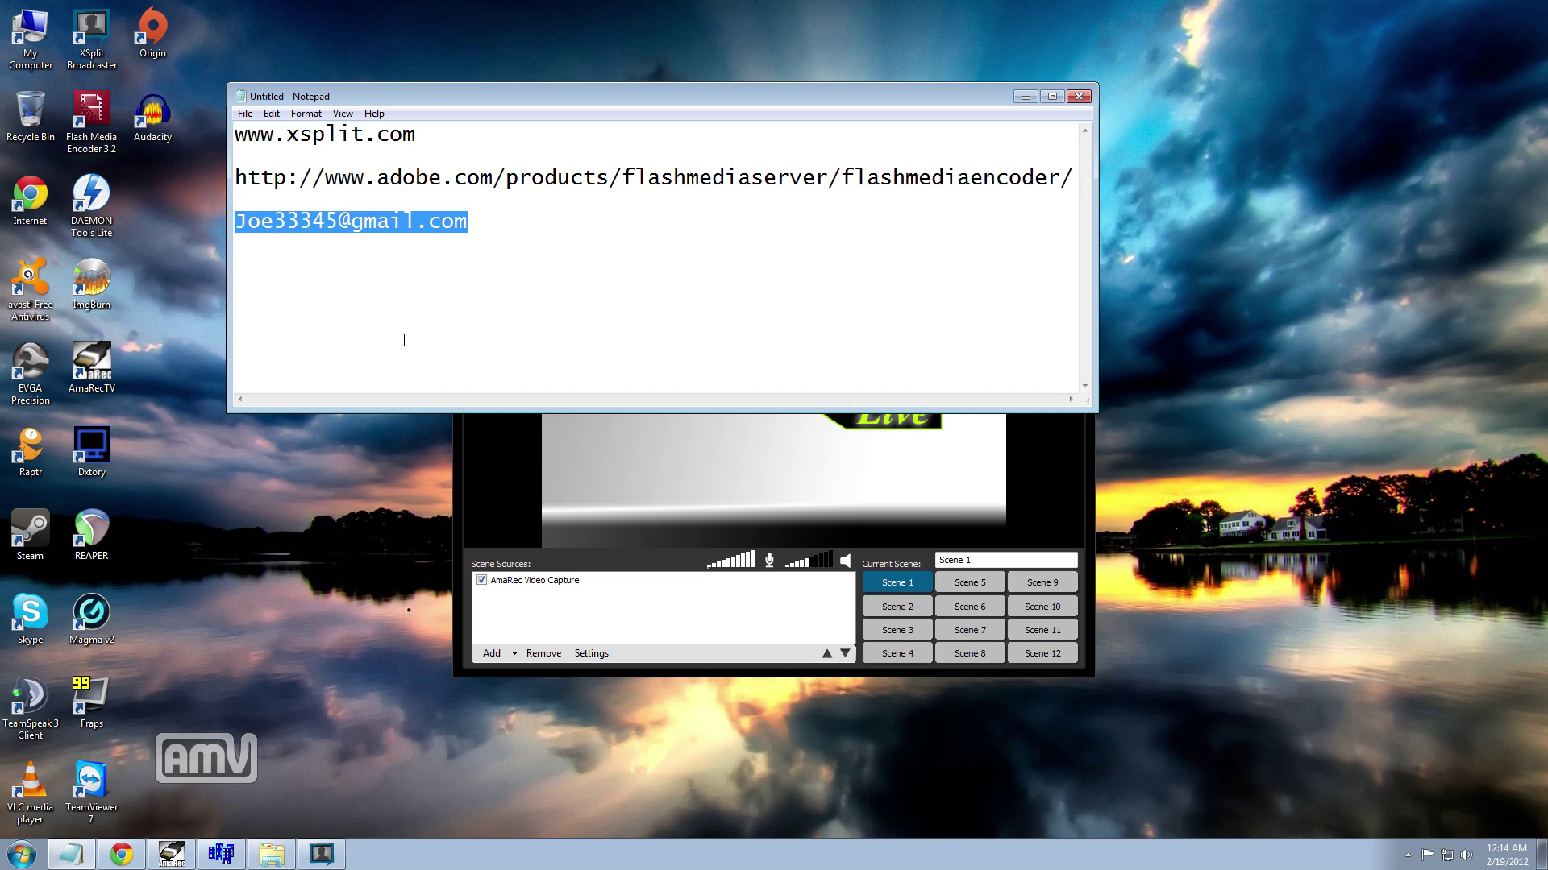
{"action": "left_click", "coordinate": [1023, 99]}
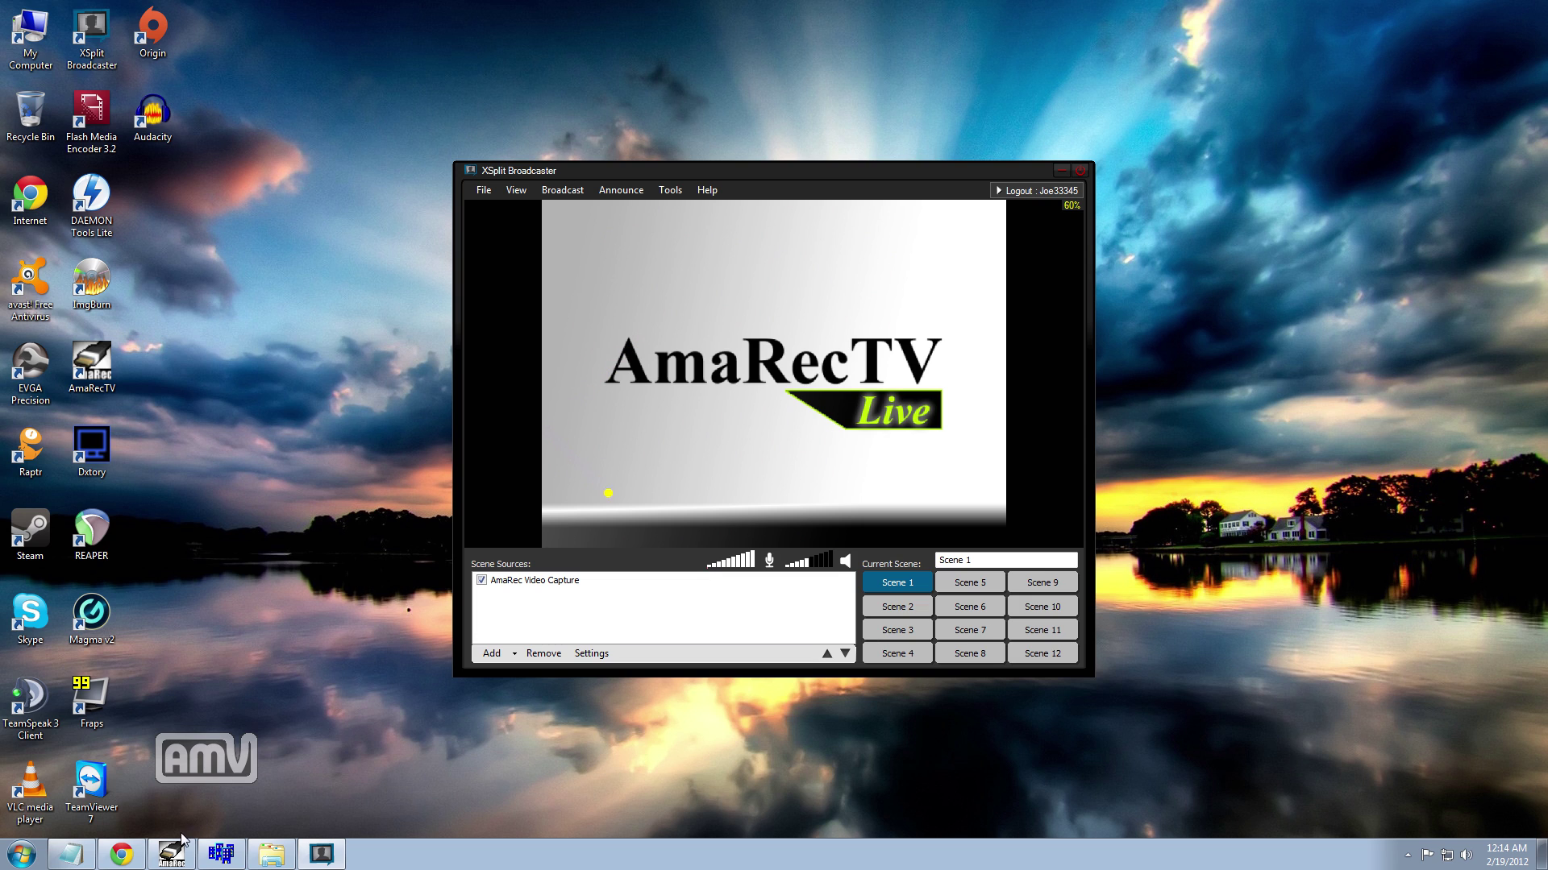
{"action": "mouse_move", "coordinate": [180, 855]}
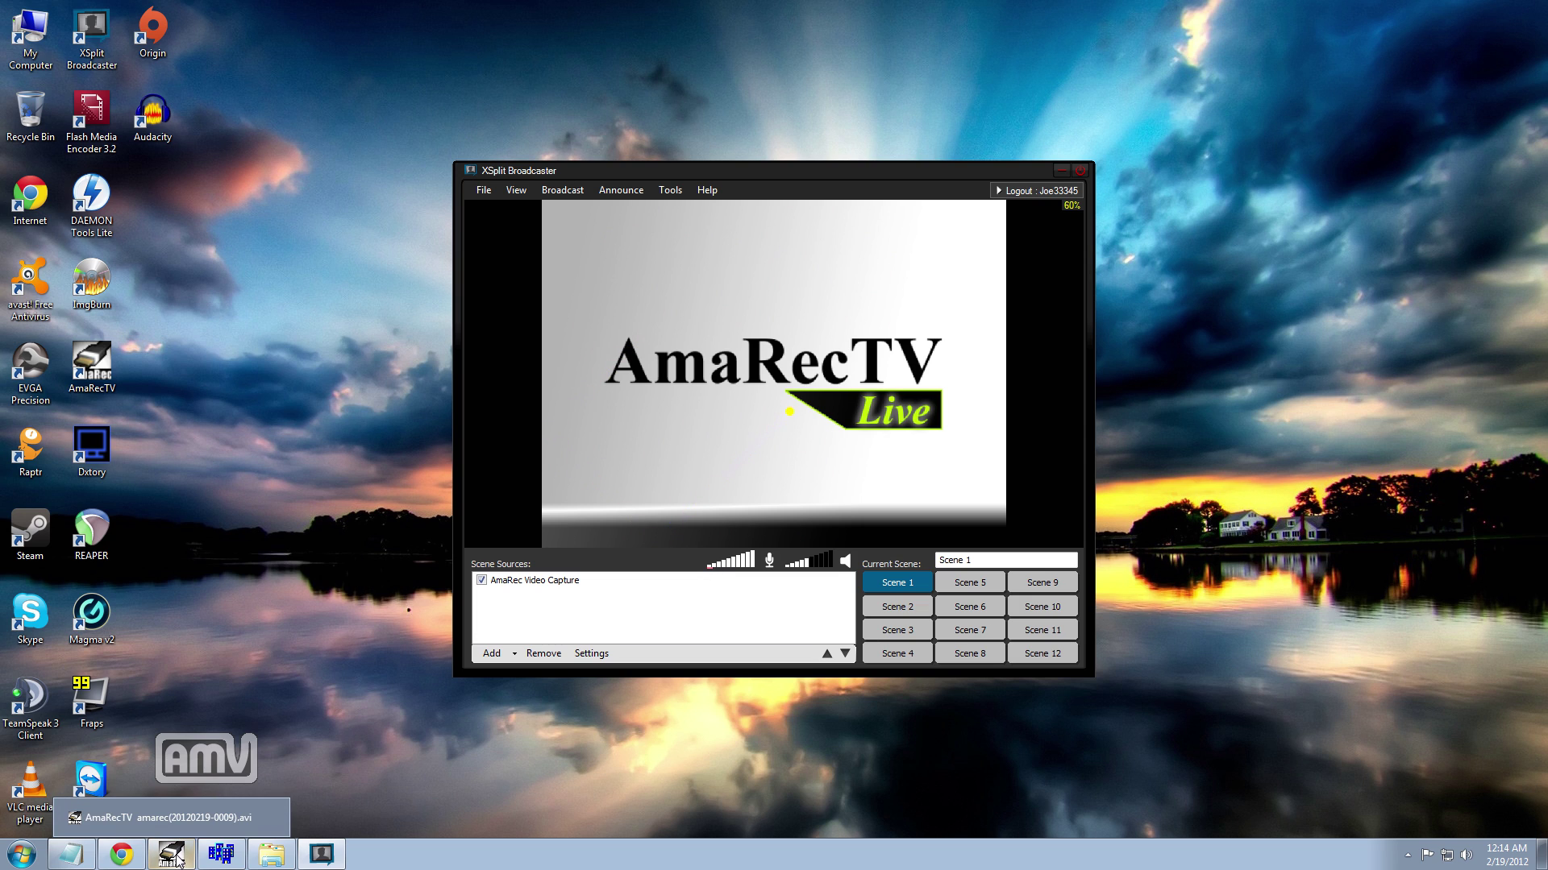